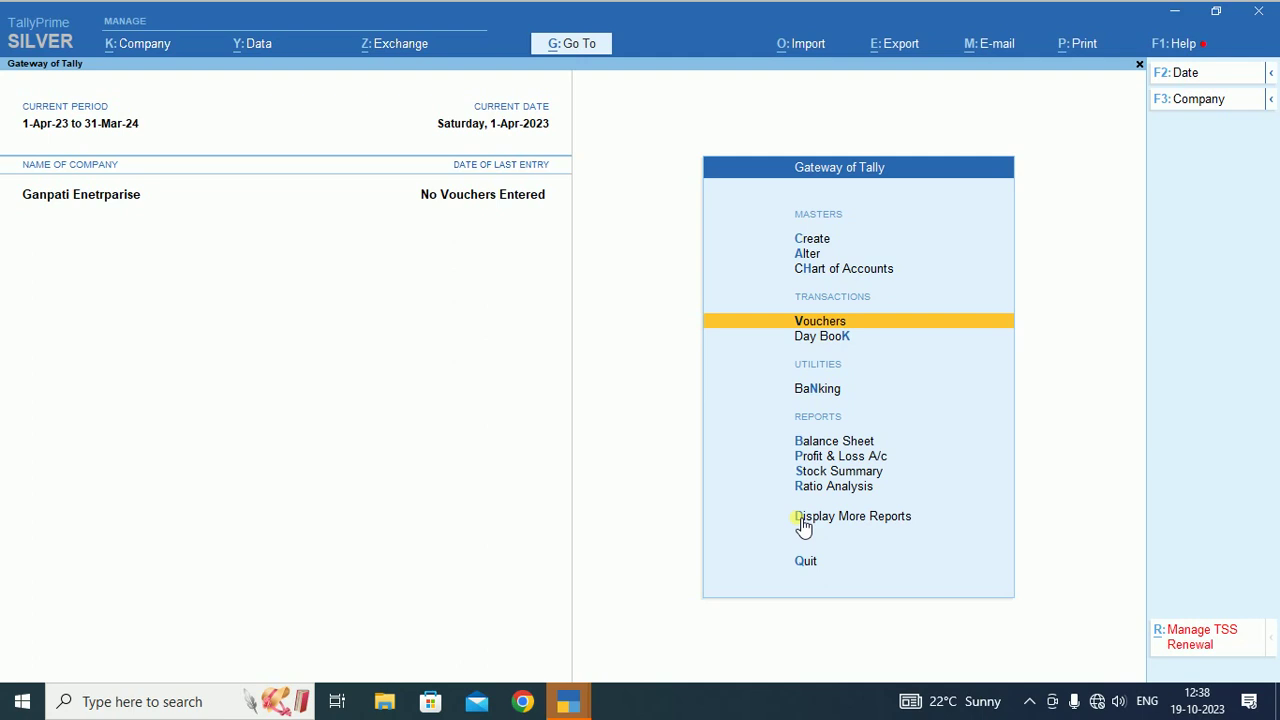
Start a new ledger master and name it Discount Received, without an alias.
key("Up")
key("Up")
key("Up")
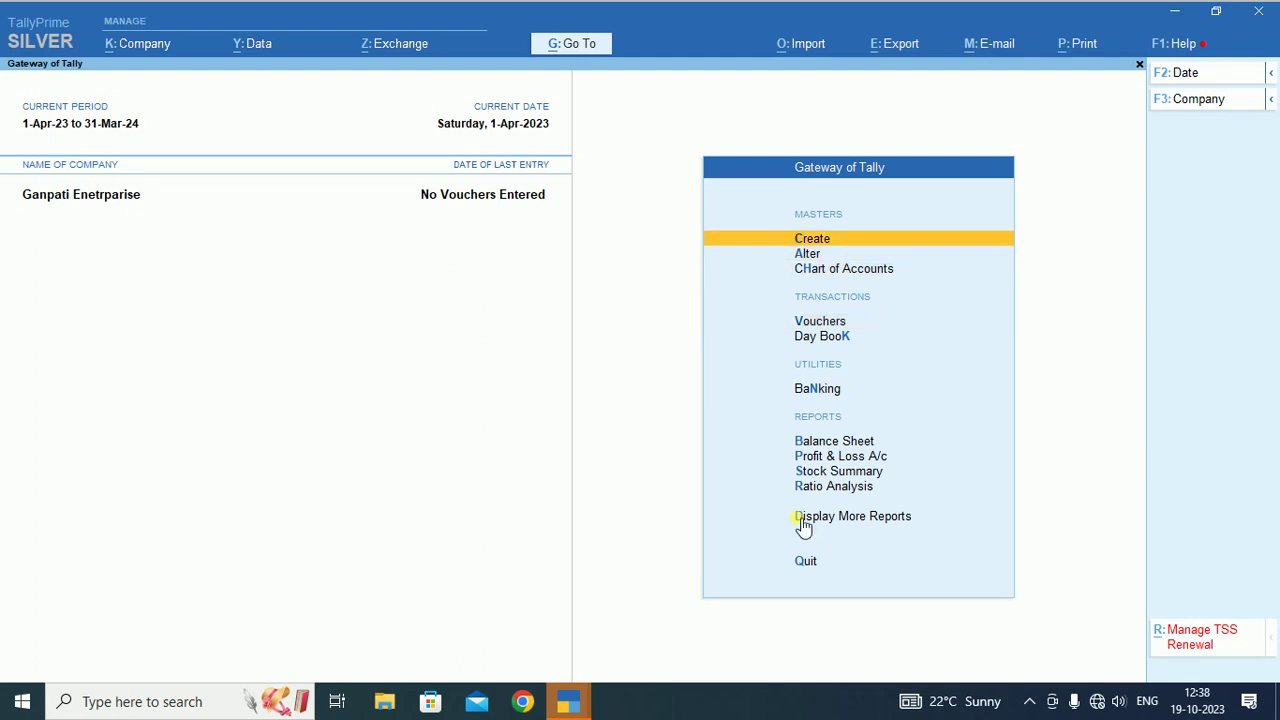
key("Return")
key("Down")
key("Return")
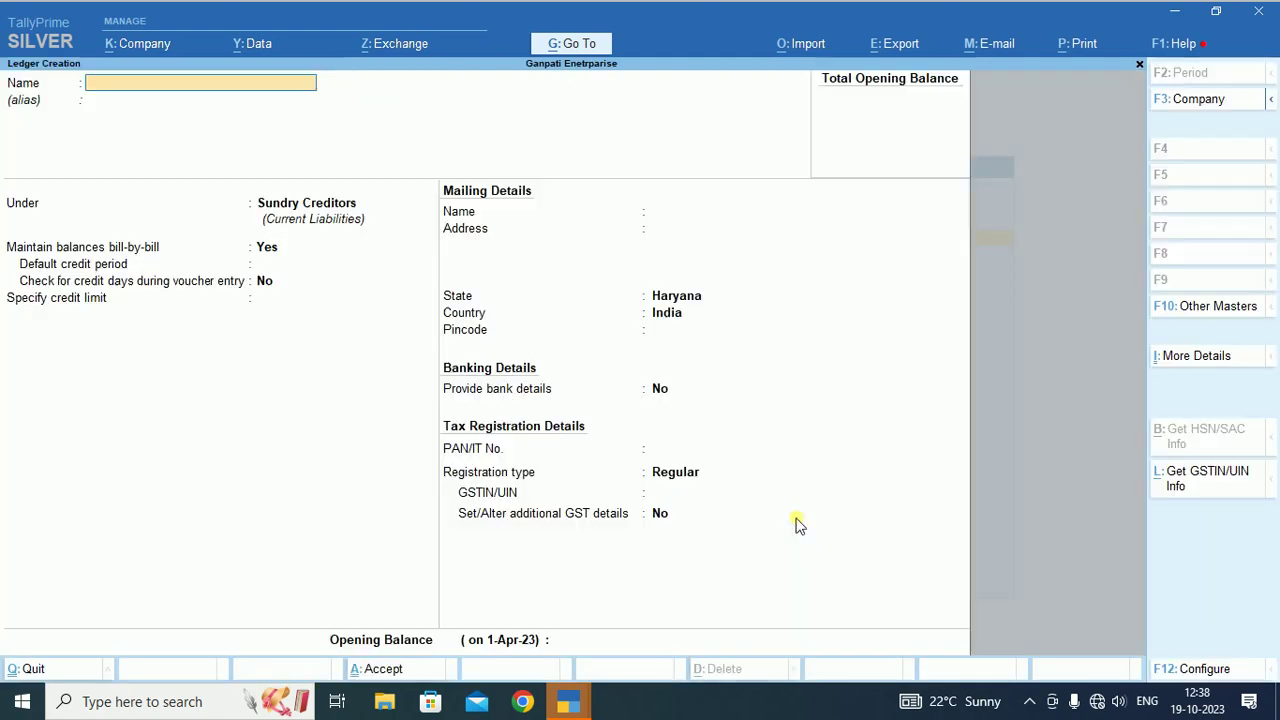
type("D")
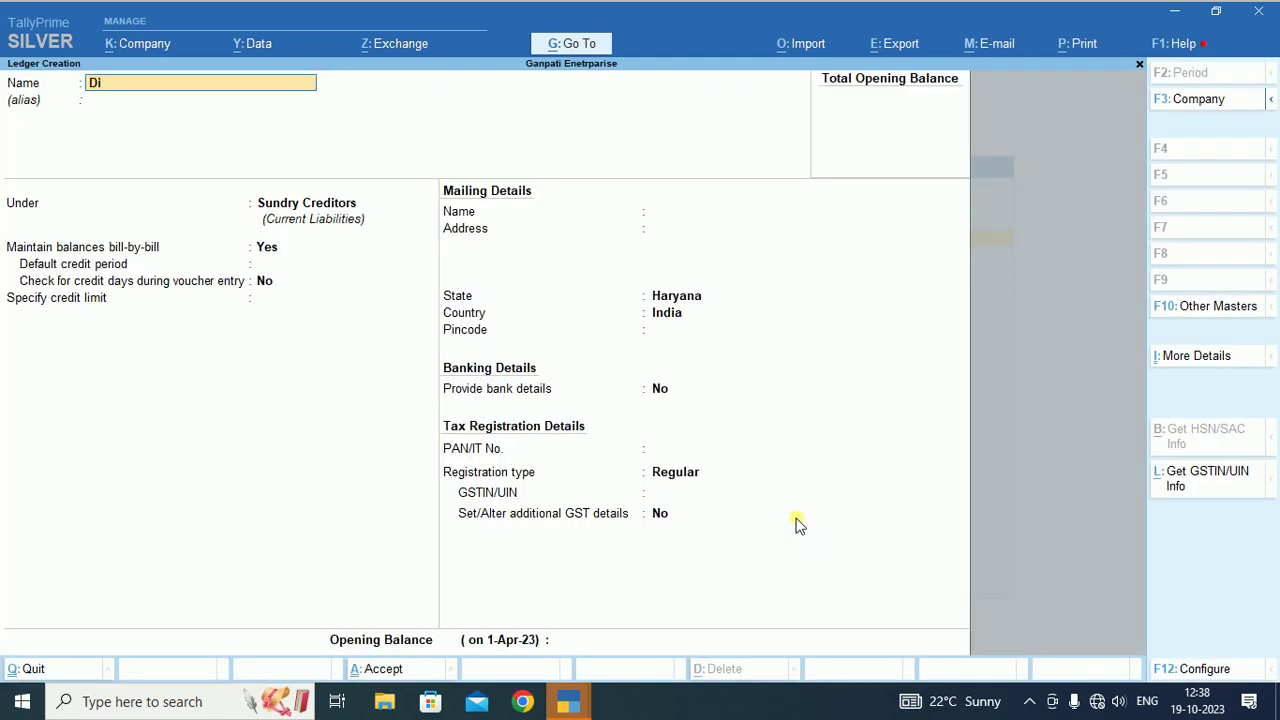
type("iscount Received")
key("Return")
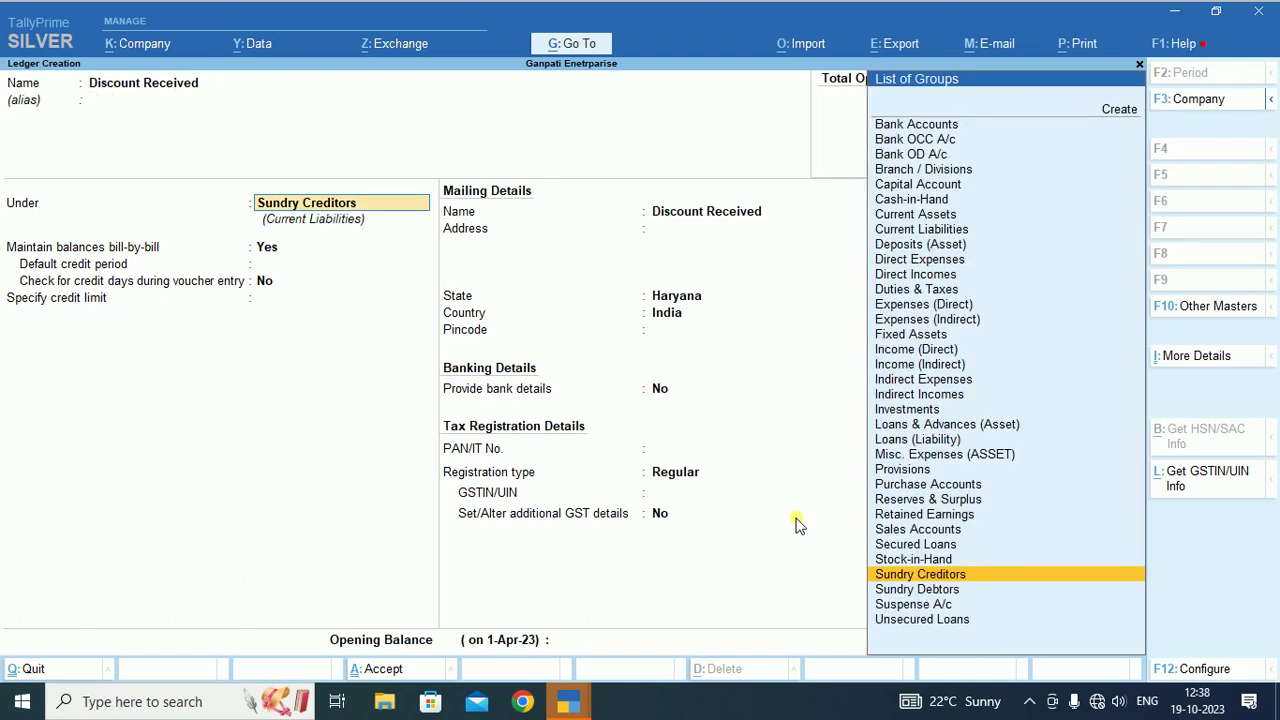
Place the Discount Received ledger under the Indirect Incomes group.
type("In")
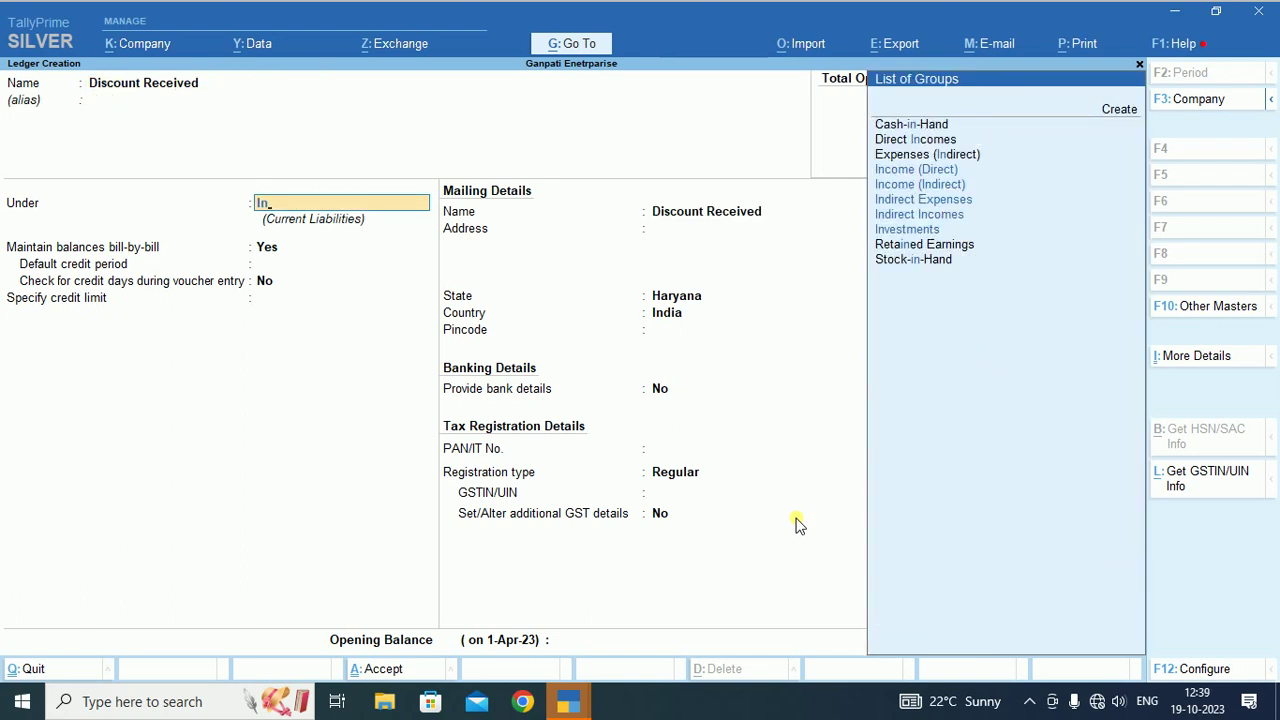
key("Down")
key("Down")
key("Down")
key("Return")
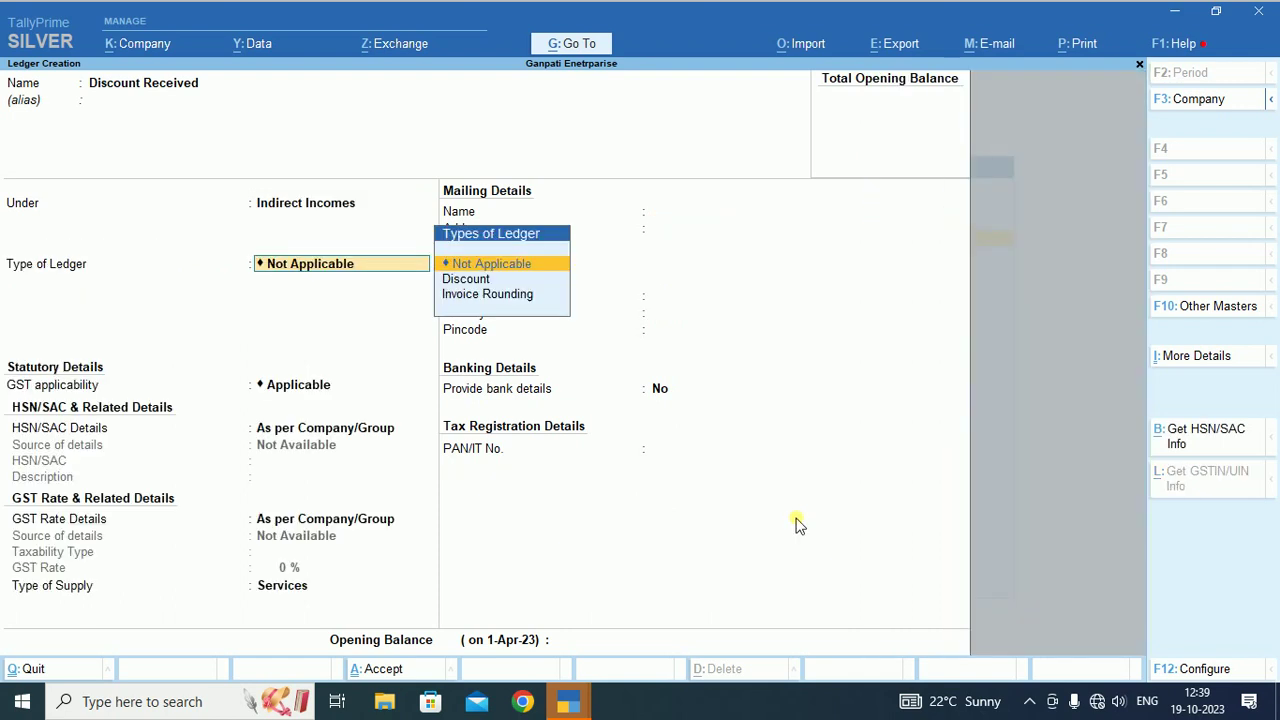
Set the ledger's type of supply to Goods, keep the other defaults, and save the Discount Received ledger.
key("Return")
key("Return")
key("Return")
key("Return")
key("Up")
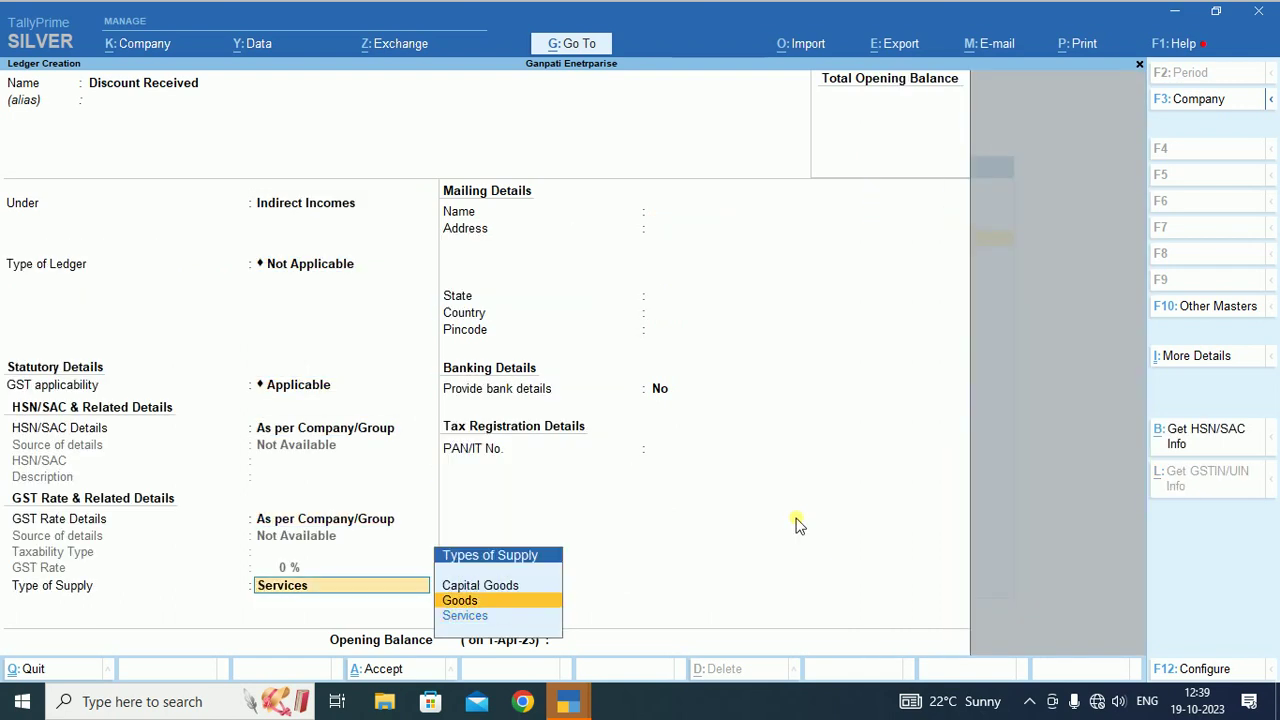
key("Return")
key("Return")
key("Return")
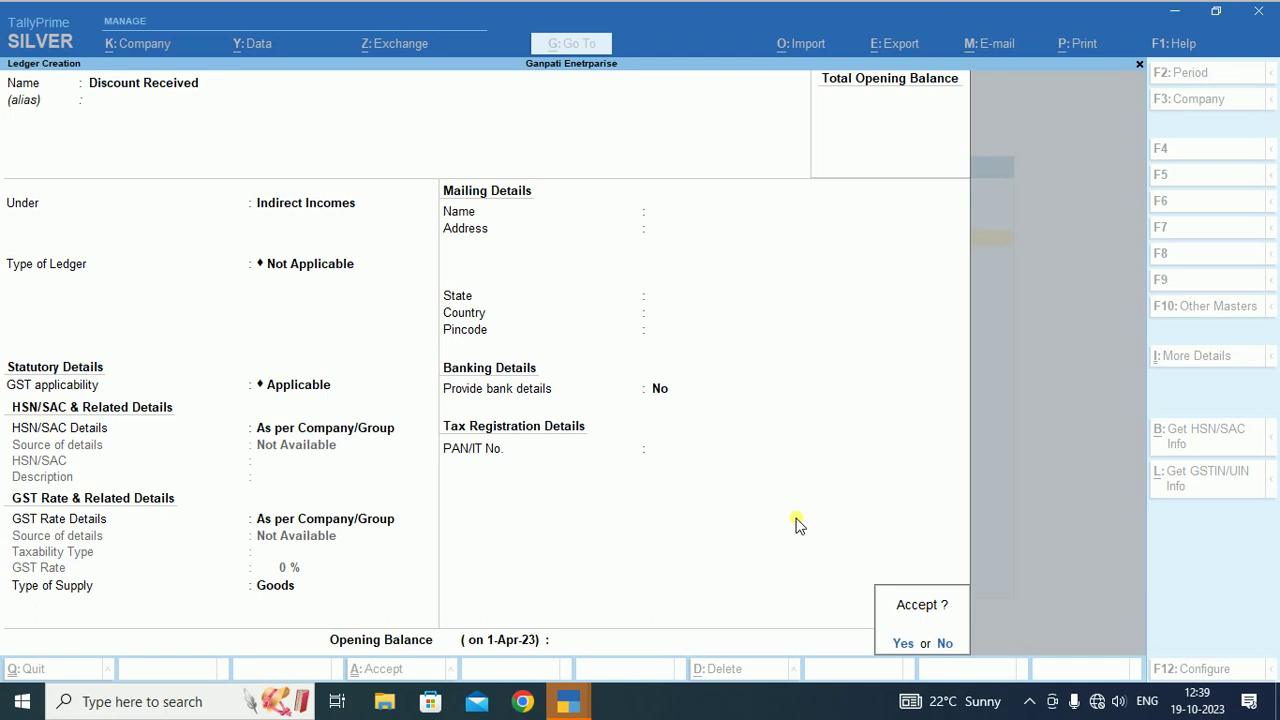
key("Return")
Name the next new ledger Discount Paid and place it under the Indirect Expenses group.
type("Di")
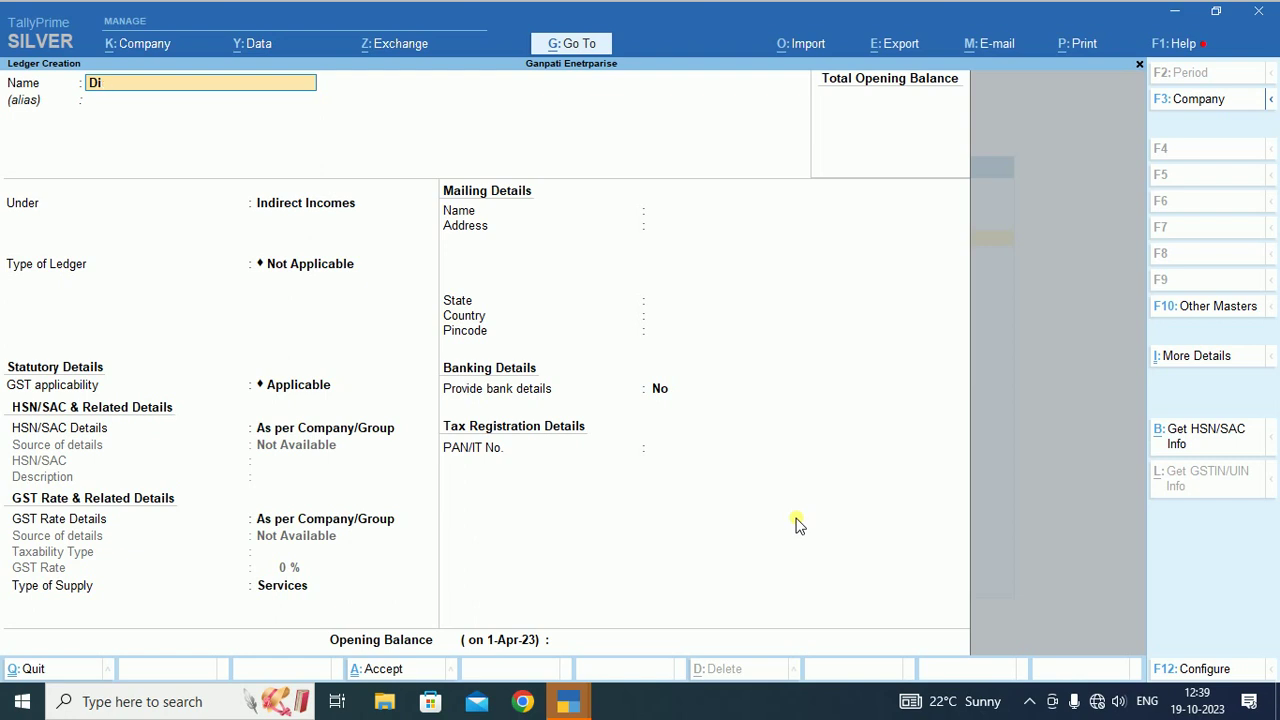
type("scount Paid")
key("Return")
key("Return")
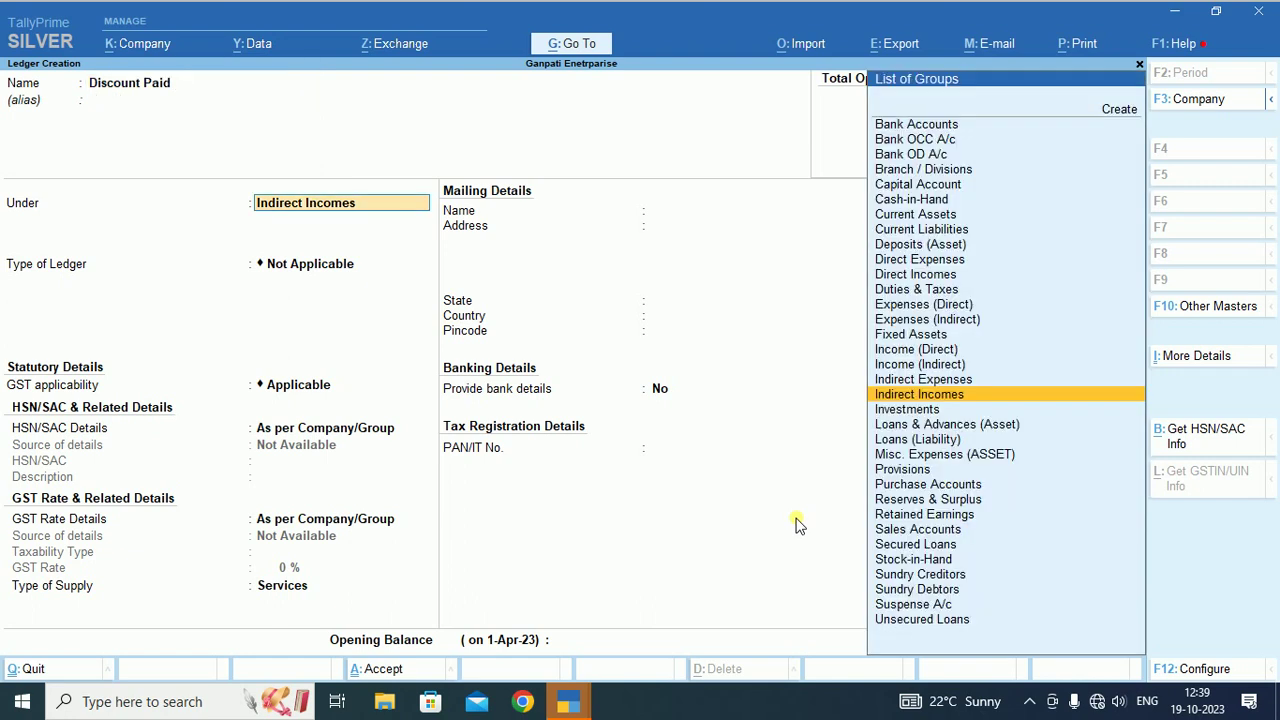
type("In")
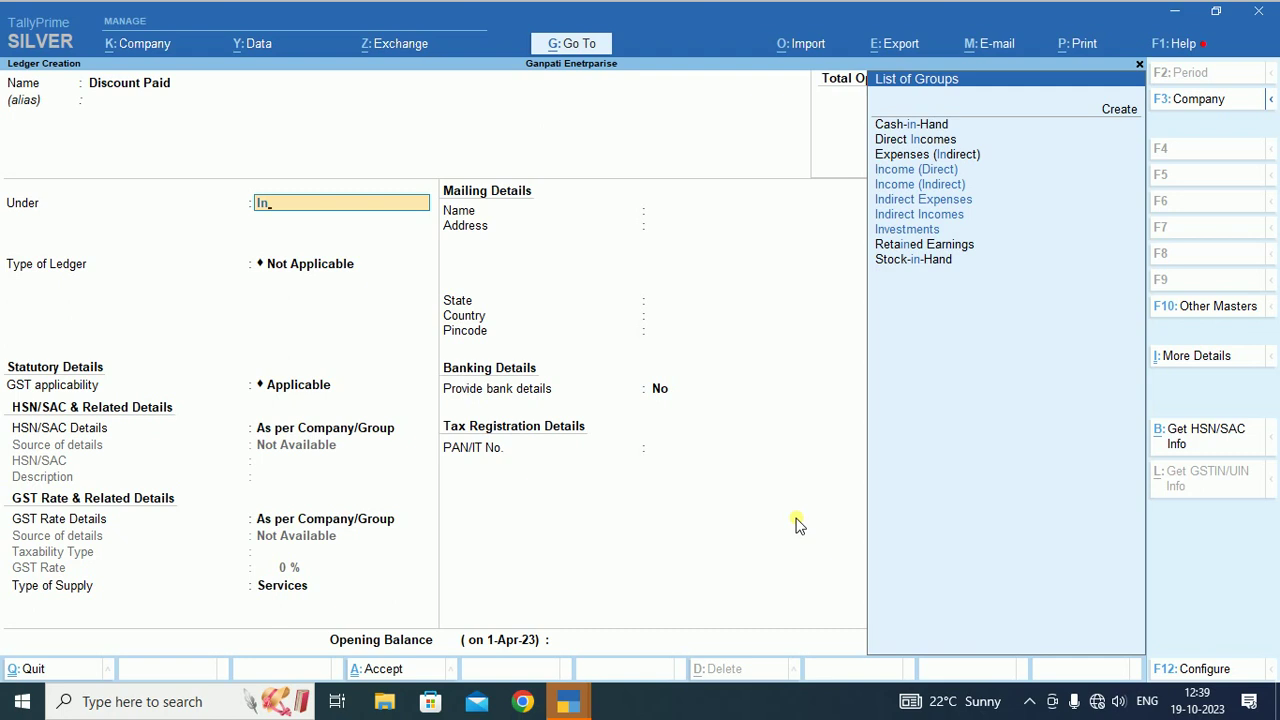
key("Down")
key("Down")
key("Down")
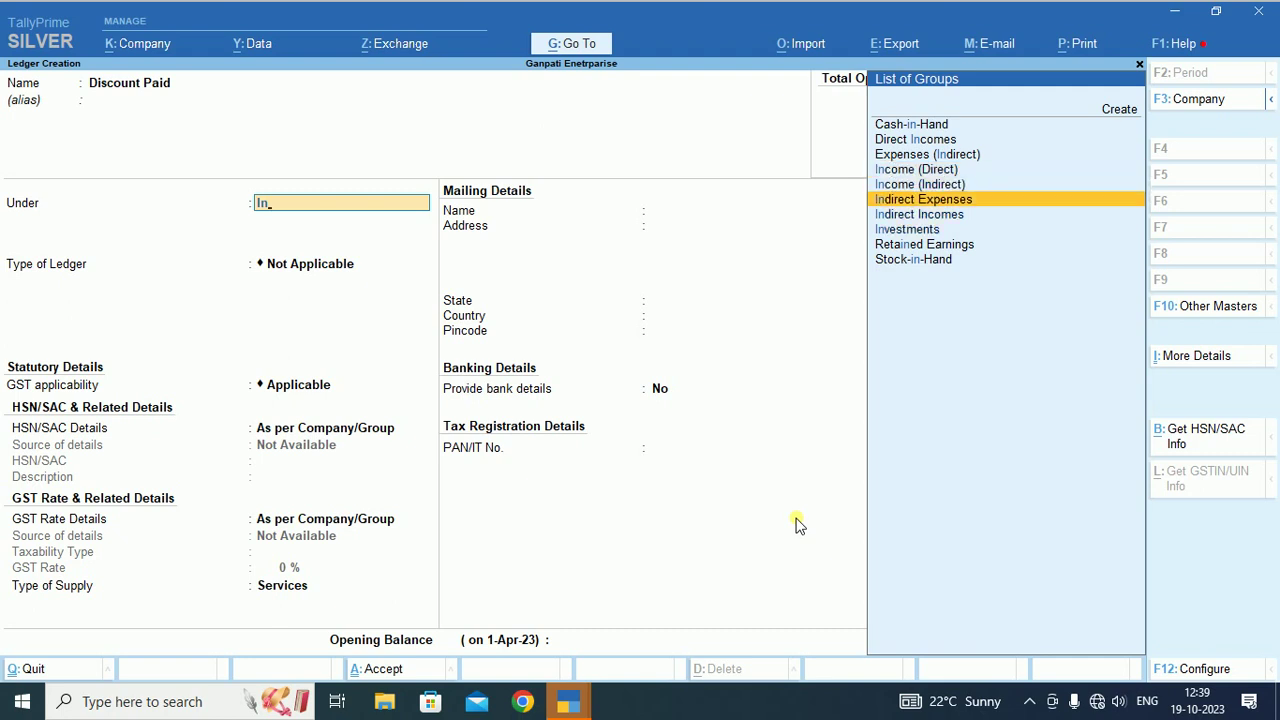
key("Return")
Set the Discount Paid ledger's type of supply to Goods, save it, and return to the Gateway of Tally.
key("Return")
key("Return")
key("Return")
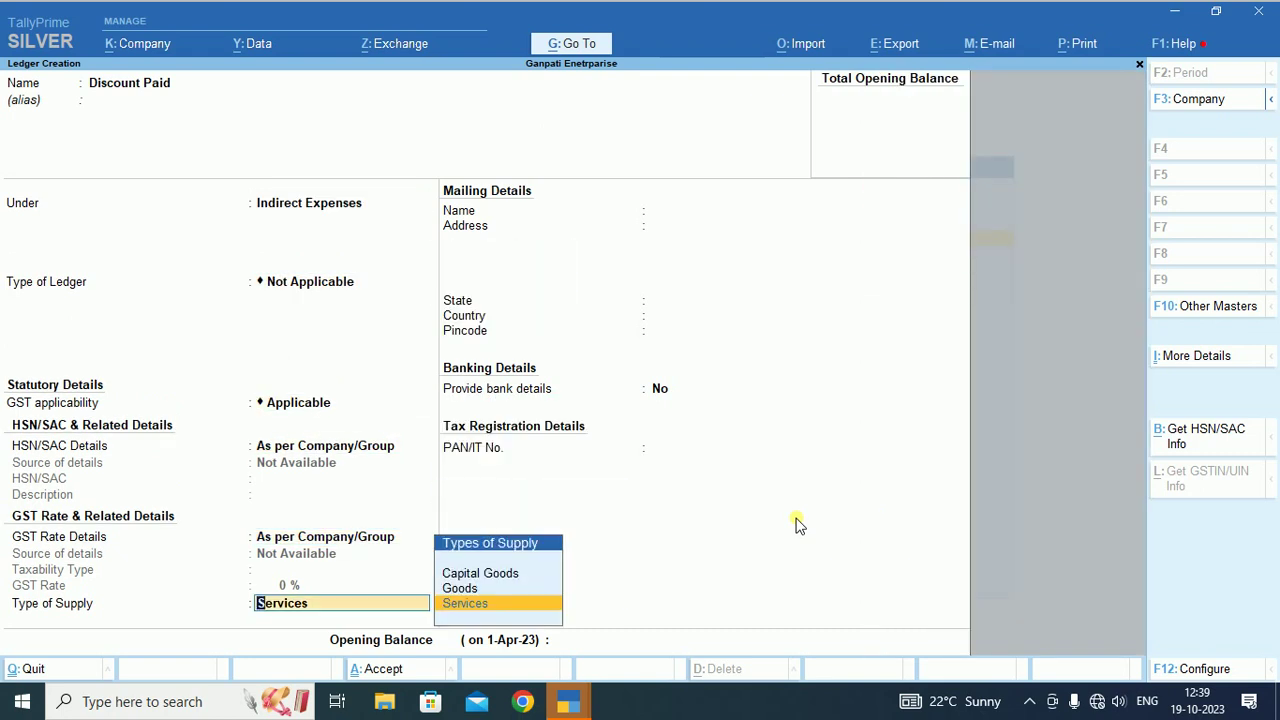
key("Up")
key("Return")
key("Return")
key("Return")
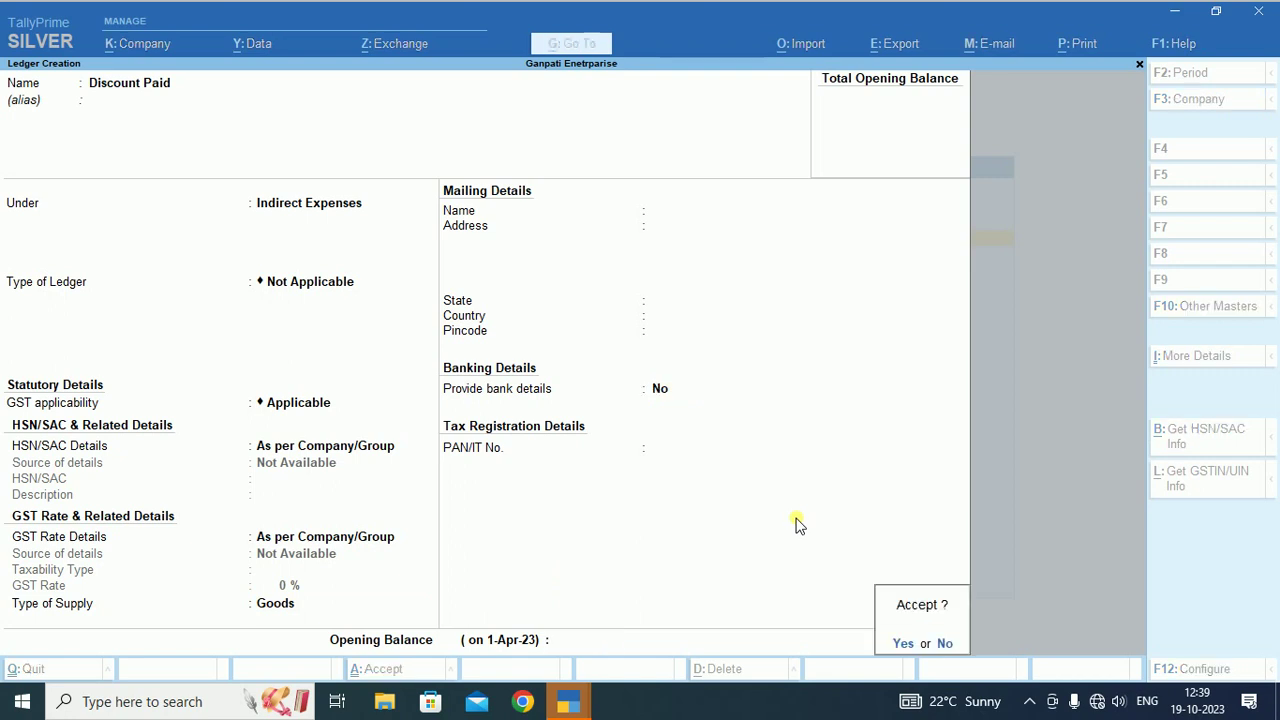
key("Return")
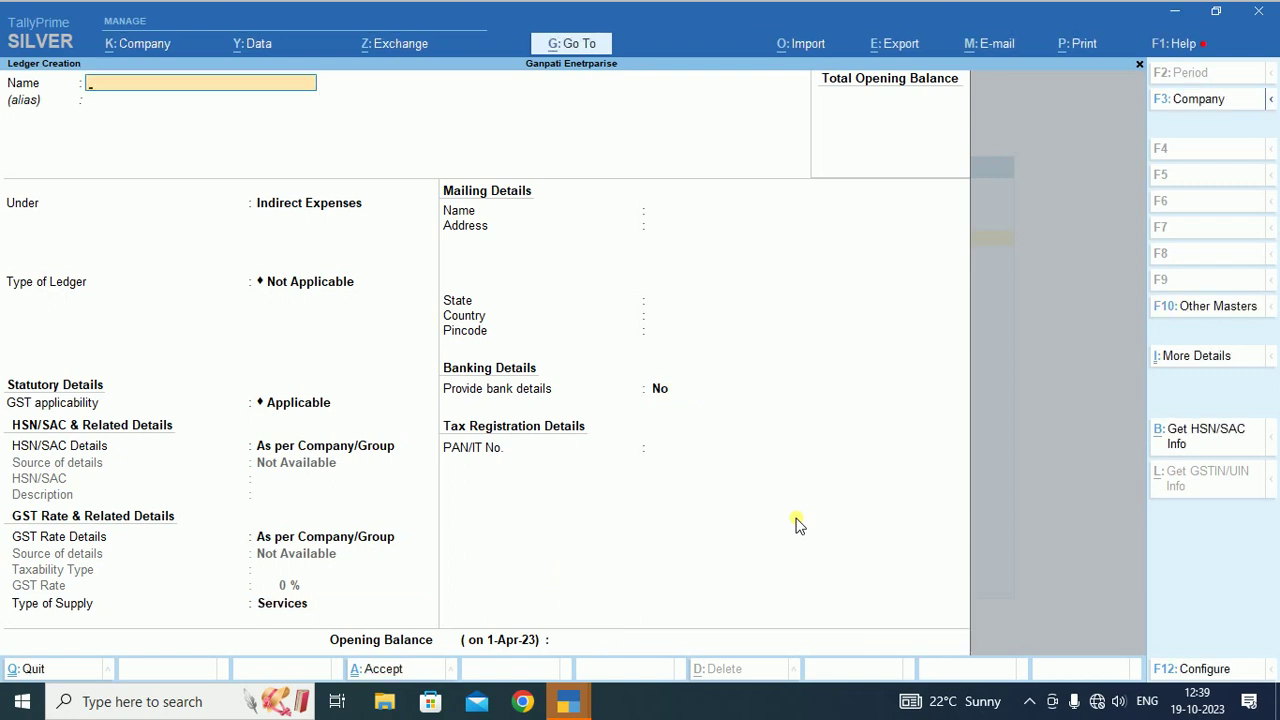
key("Escape")
key("Escape")
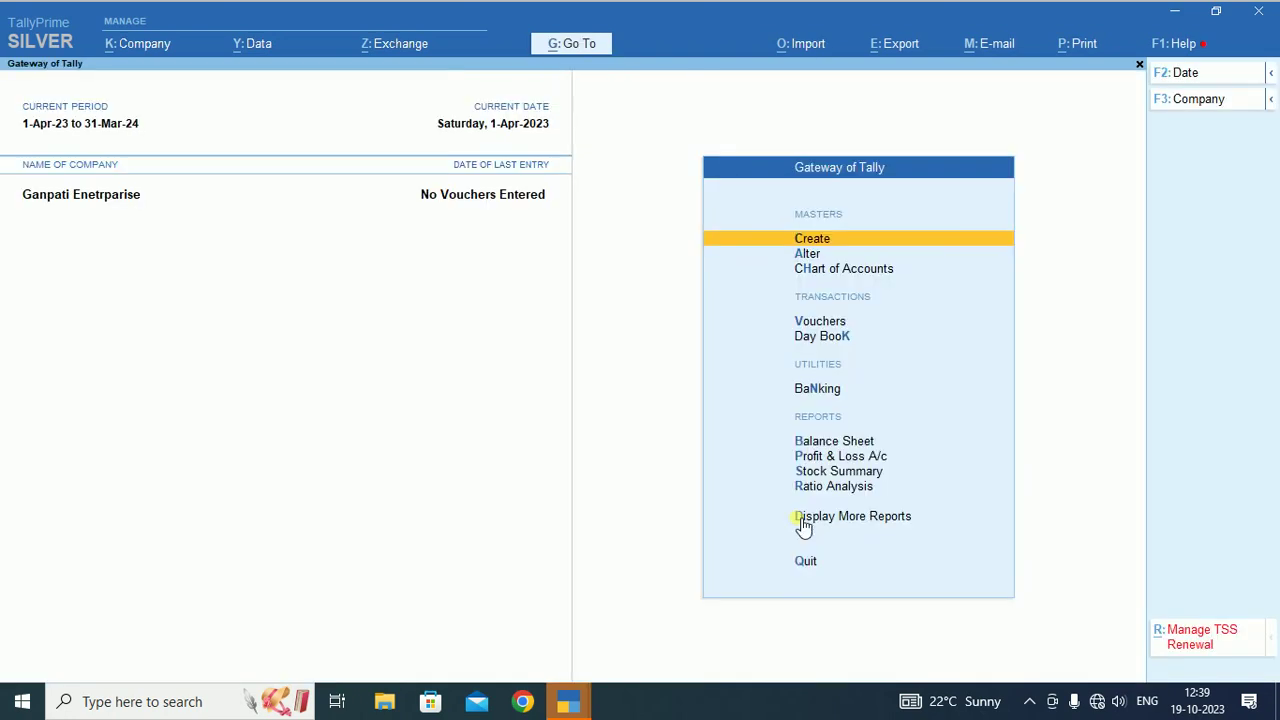
Open a new purchase voucher and change its mode to Accounting Invoice.
key("Down")
key("Down")
key("Down")
key("Return")
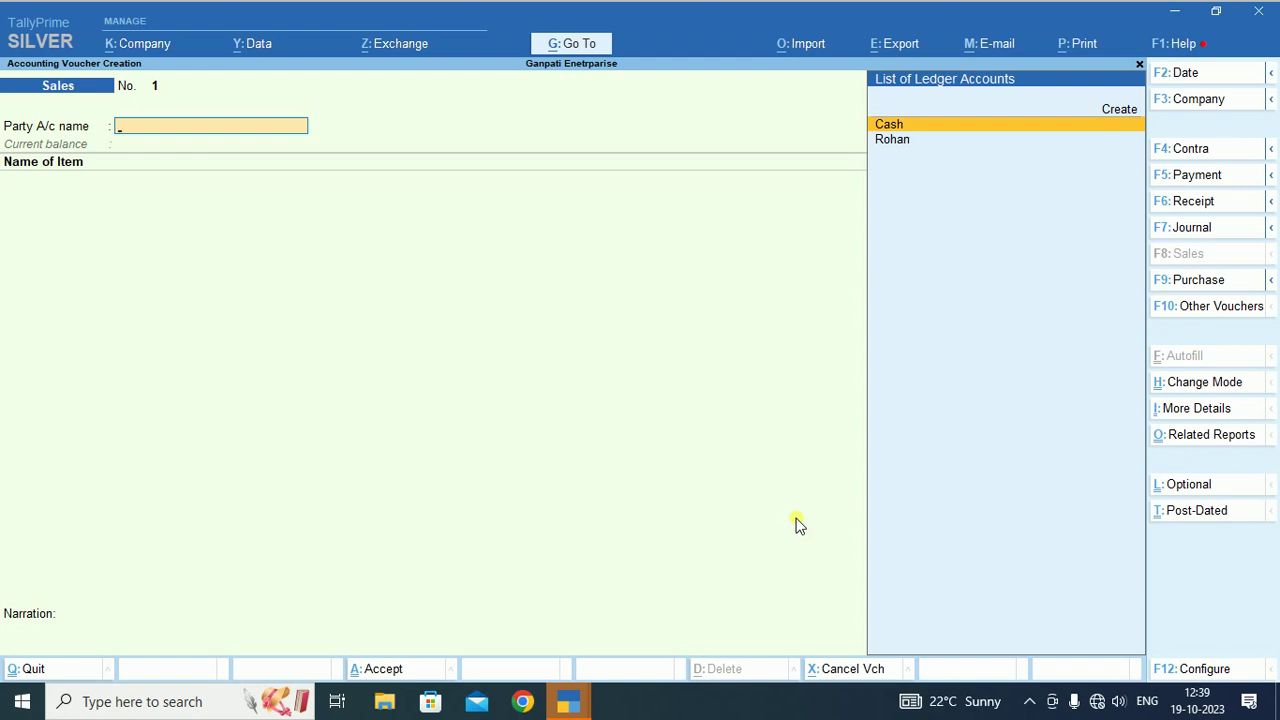
key("F9")
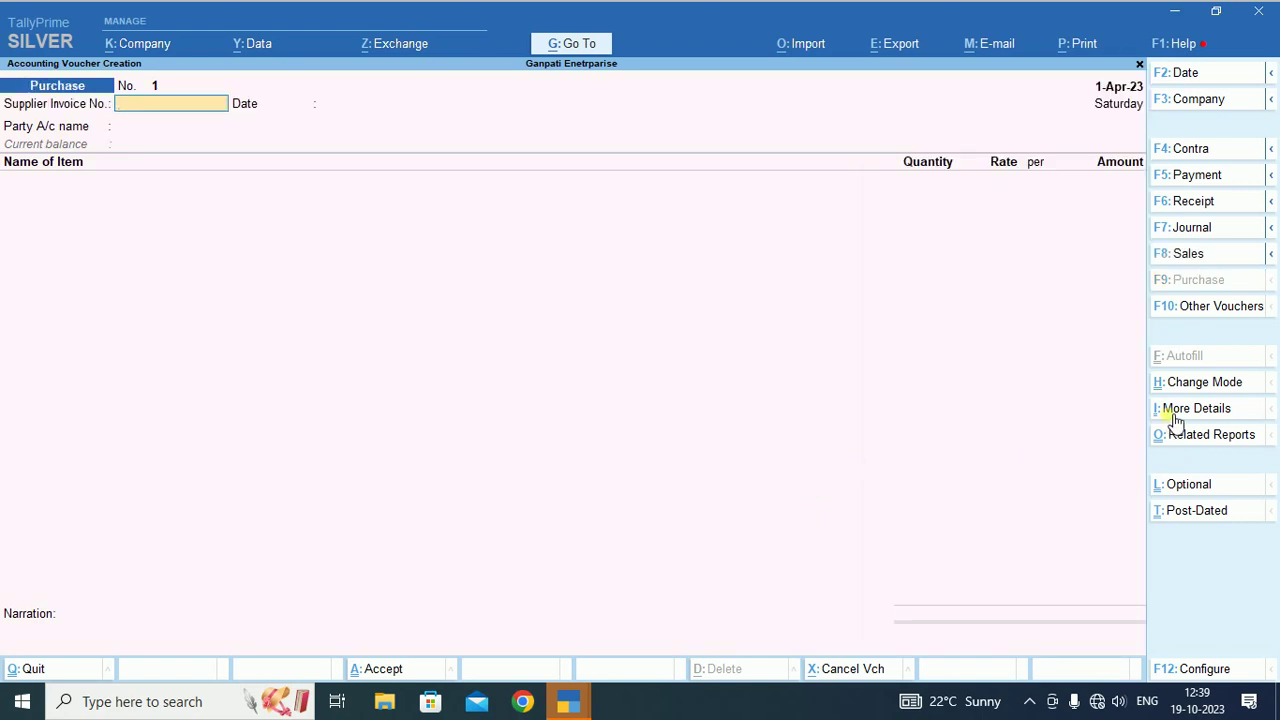
left_click(1193, 382)
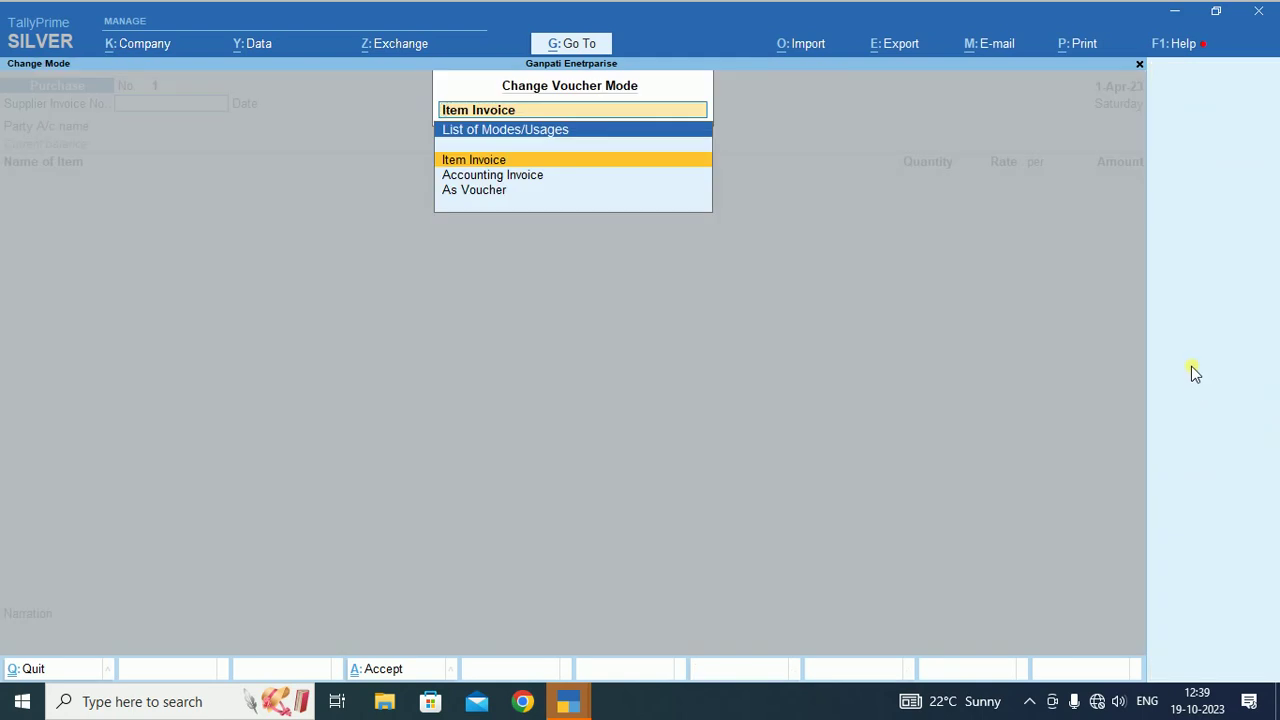
key("Down")
key("Return")
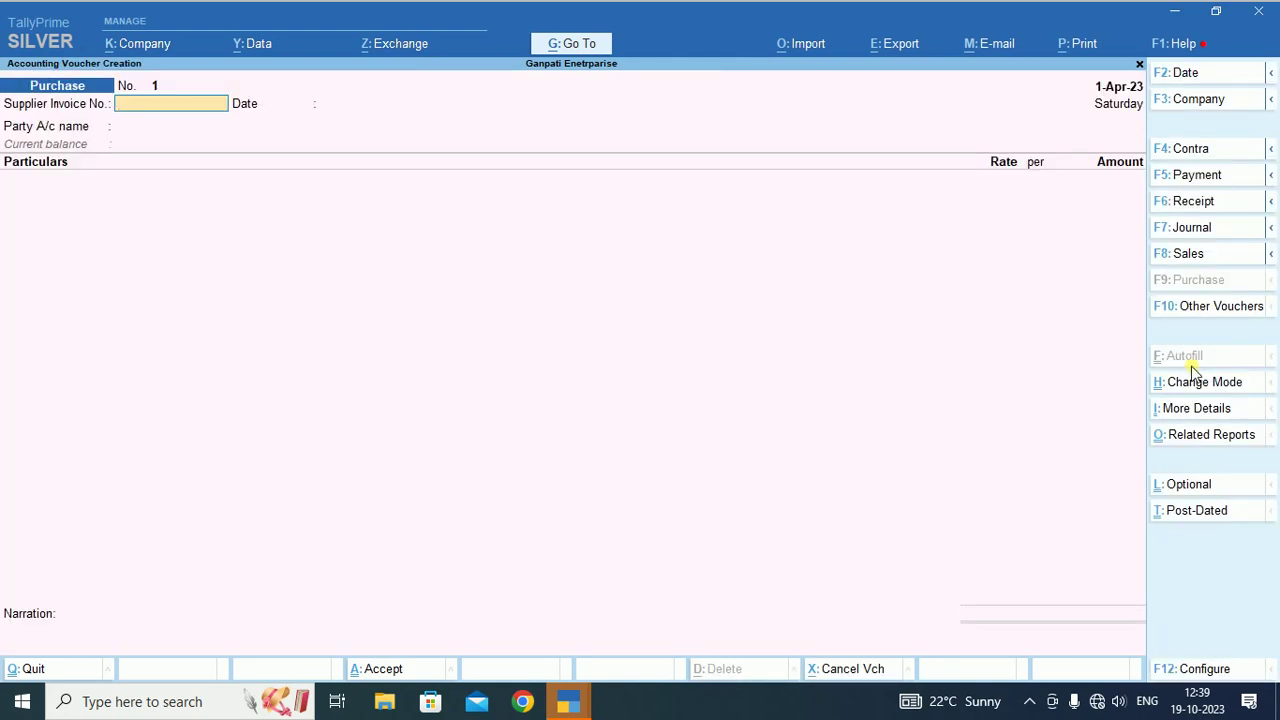
Enter supplier invoice number 2345 dated 1-Apr-23 and choose Cash as the party account, accepting the default receipt and party details.
type("2345")
key("Return")
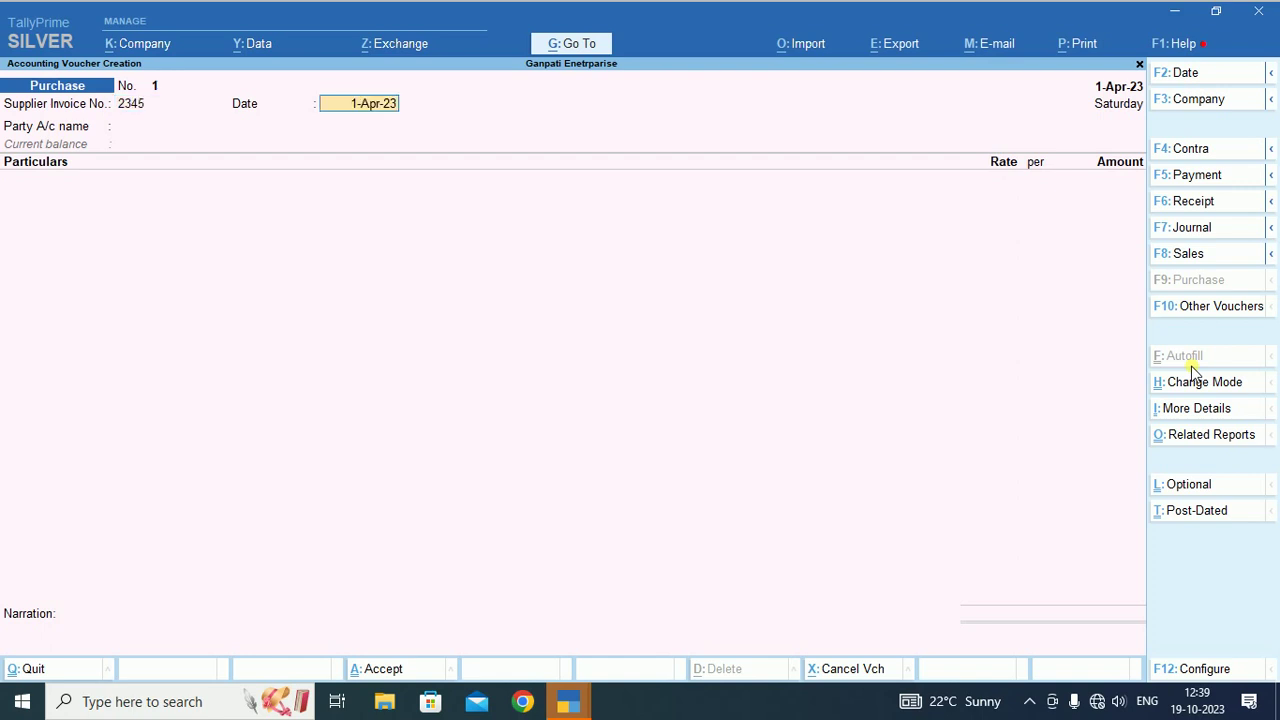
key("Return")
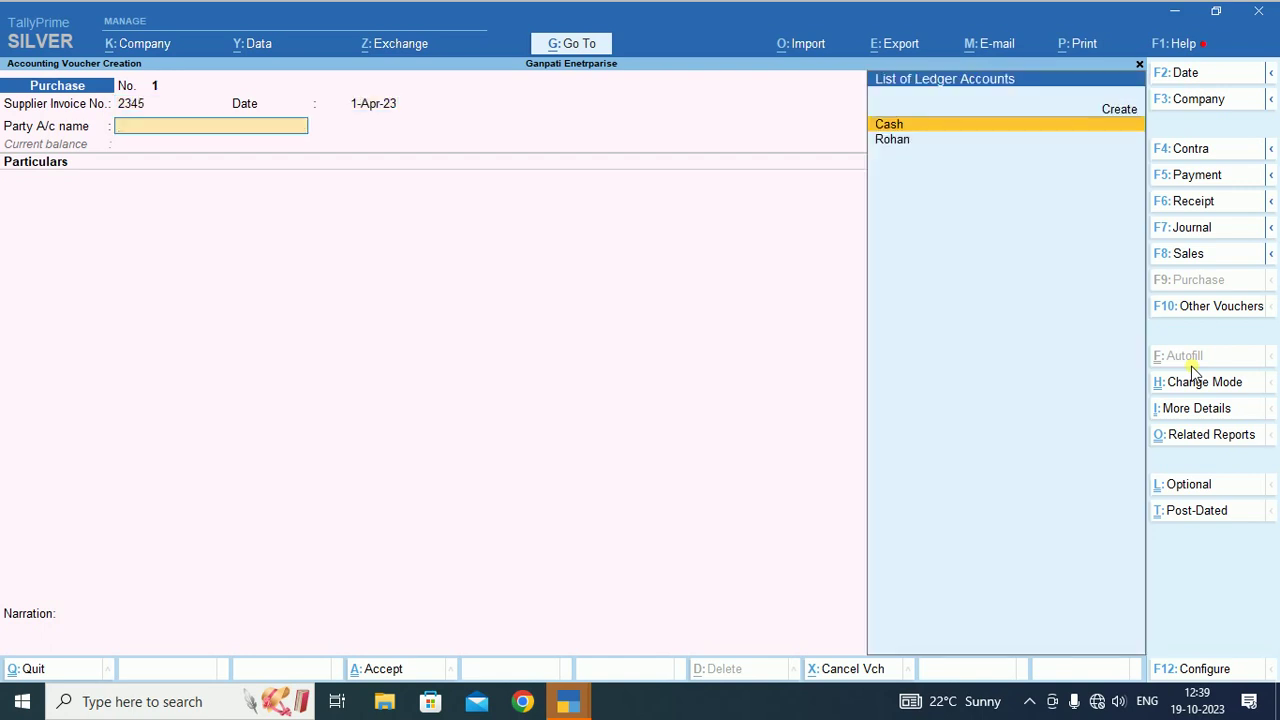
key("Return")
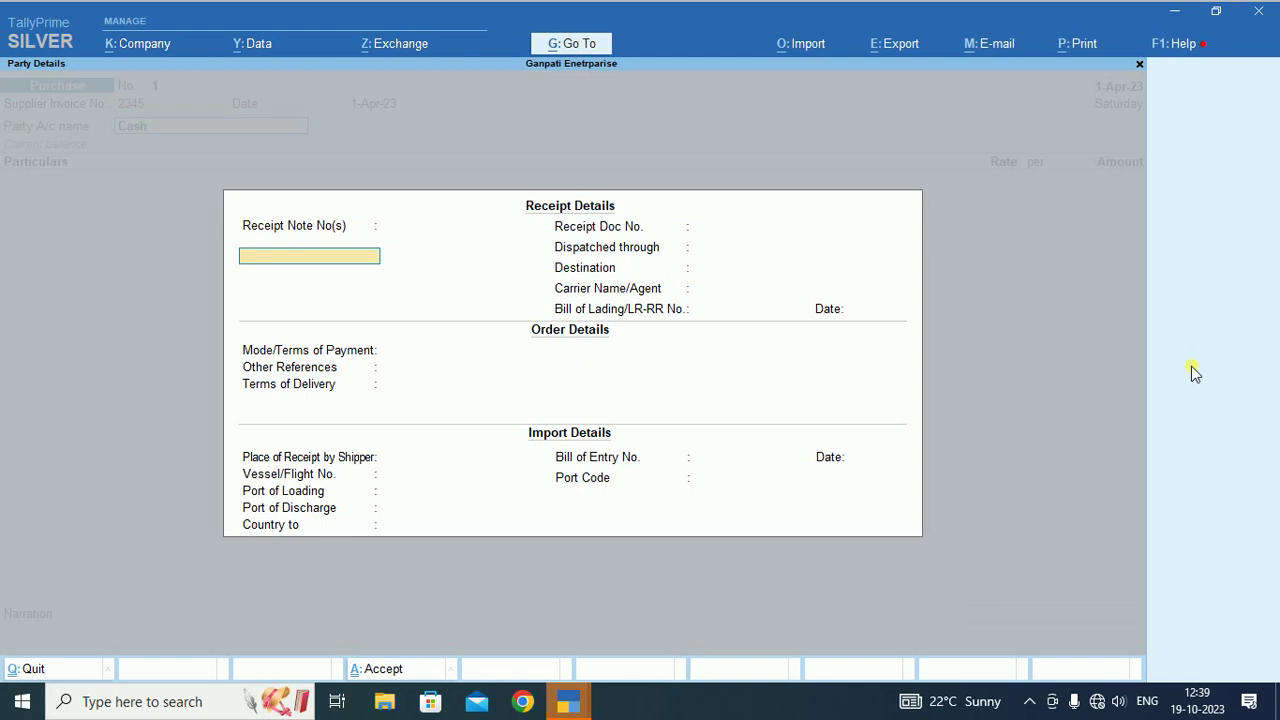
key("ctrl+a")
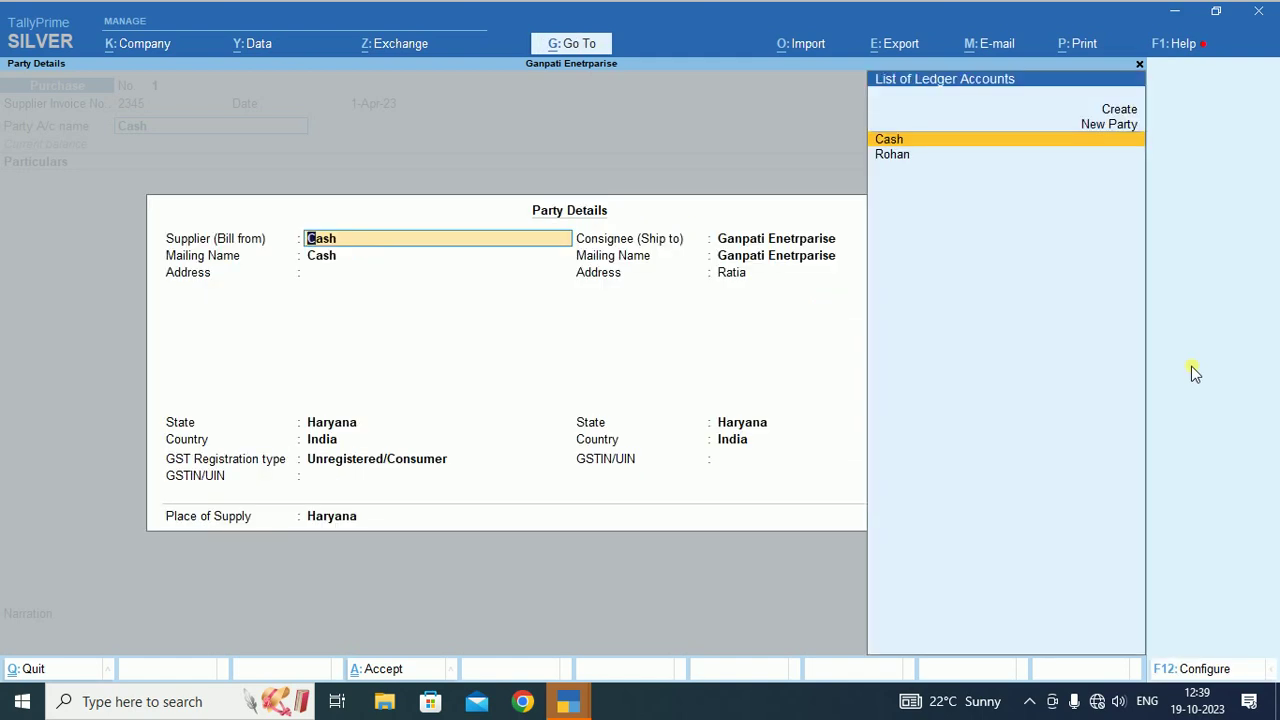
key("ctrl+a")
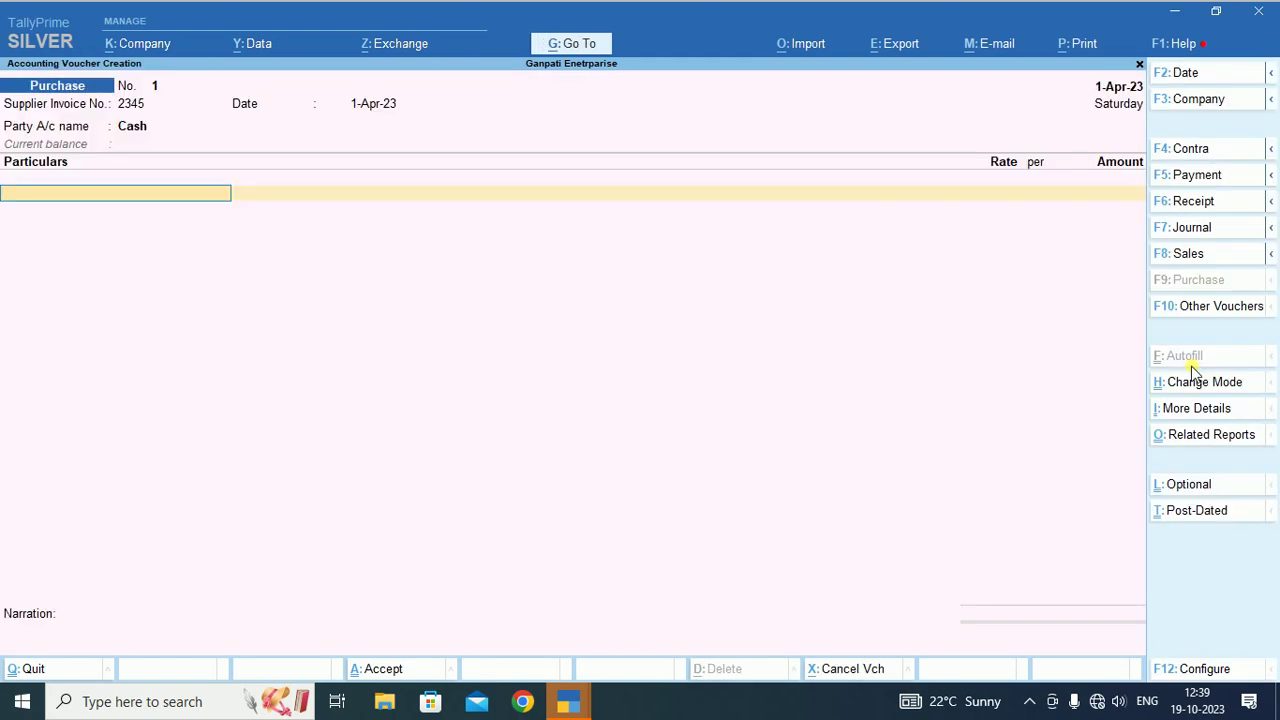
Add the Purchase ledger with an amount of 20,000, keeping the GST details as per Masters/Company.
key("Return")
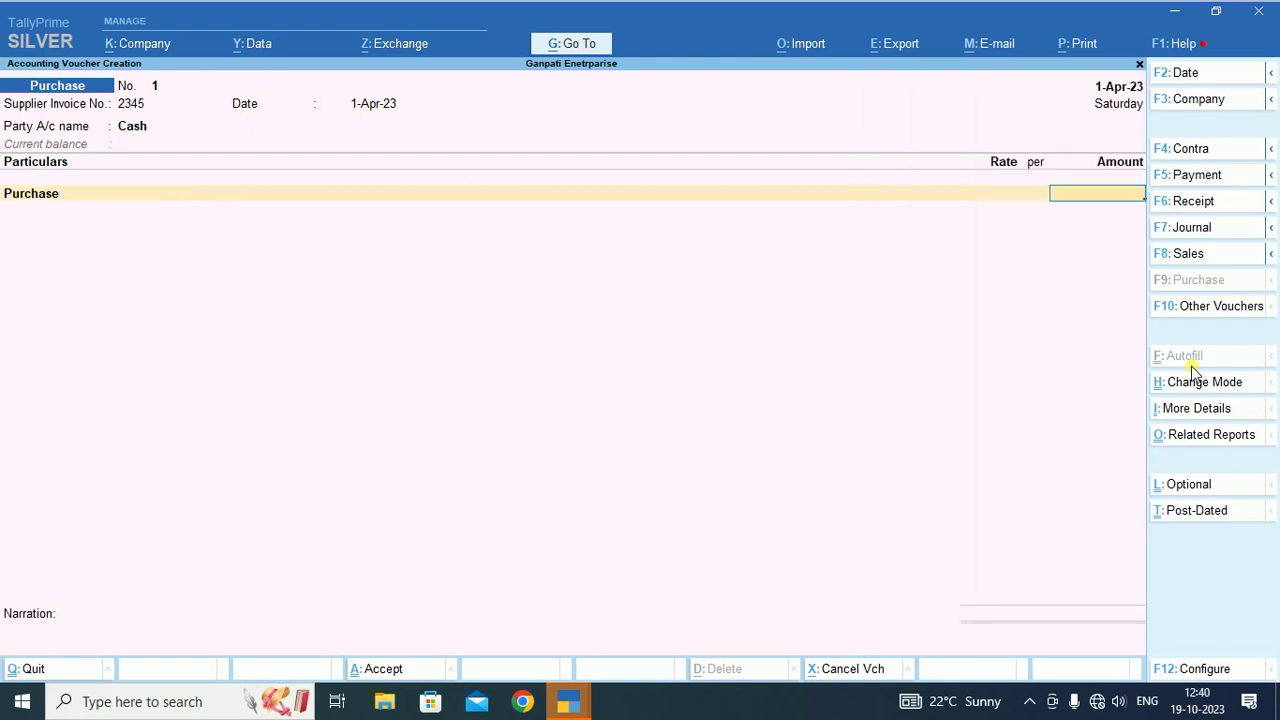
type("20000")
key("Return")
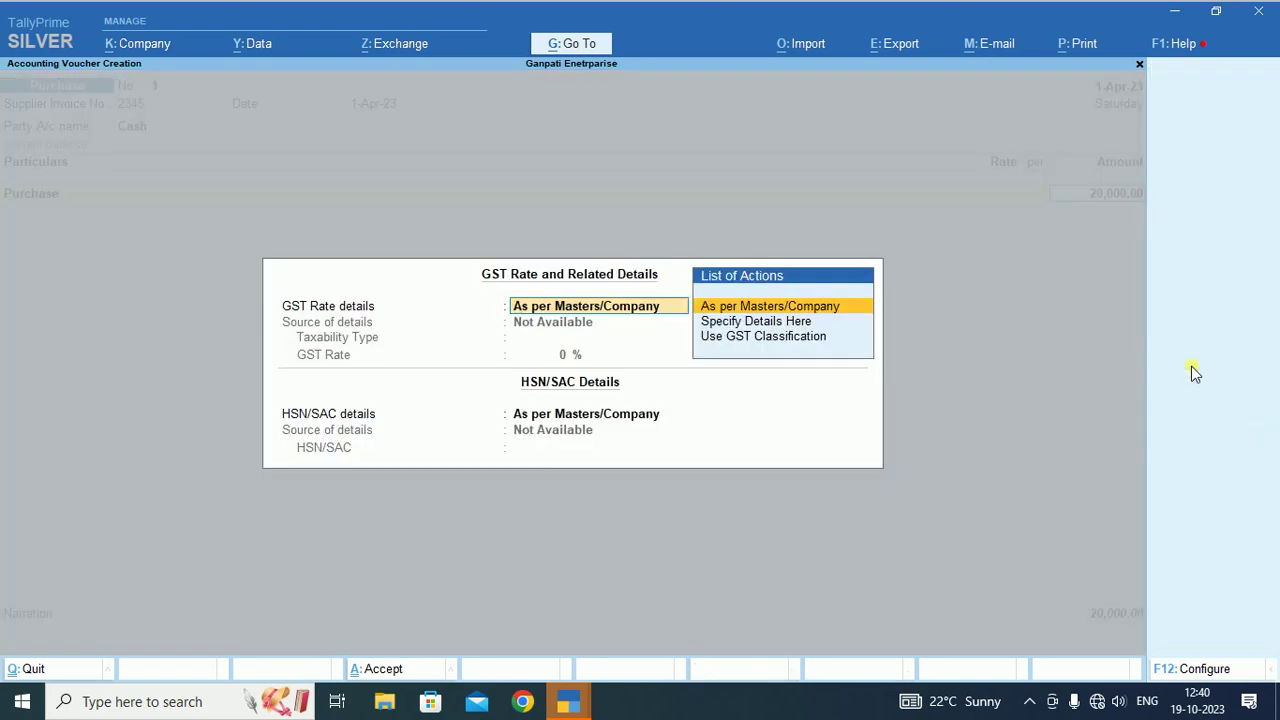
key("ctrl+a")
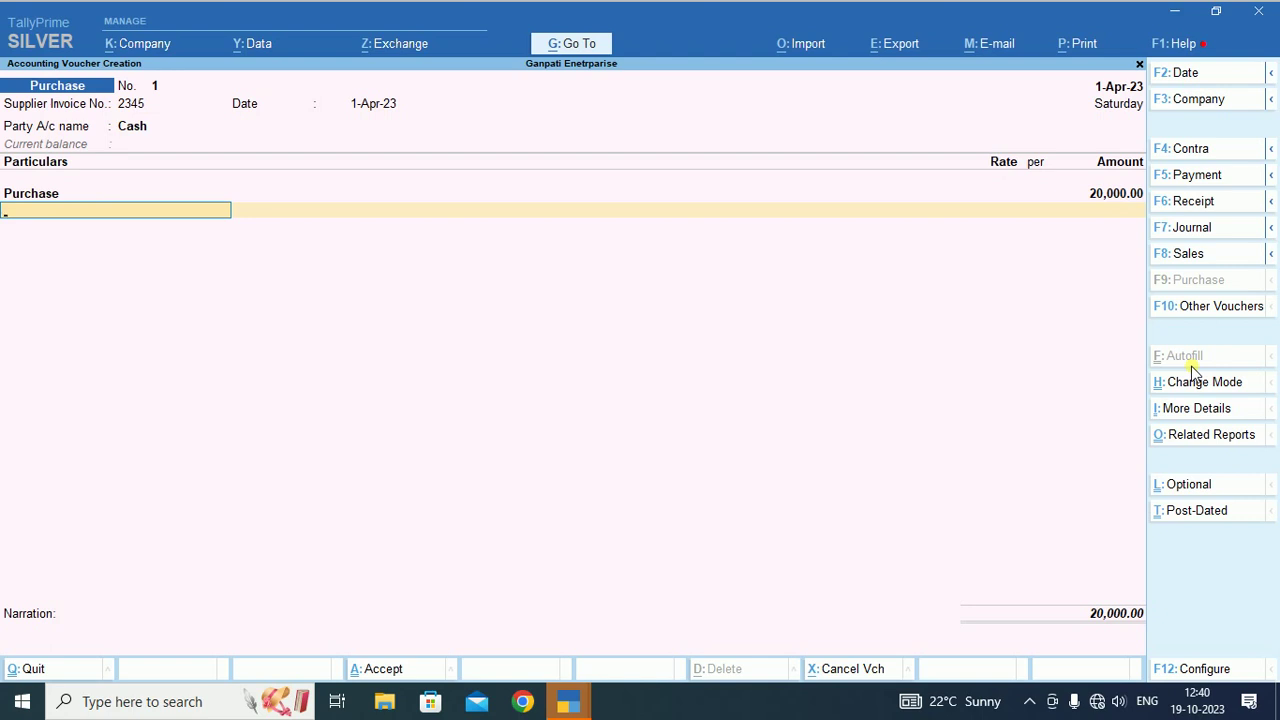
Add the Discount Received ledger at a rate of -10% and save the purchase voucher.
type("R")
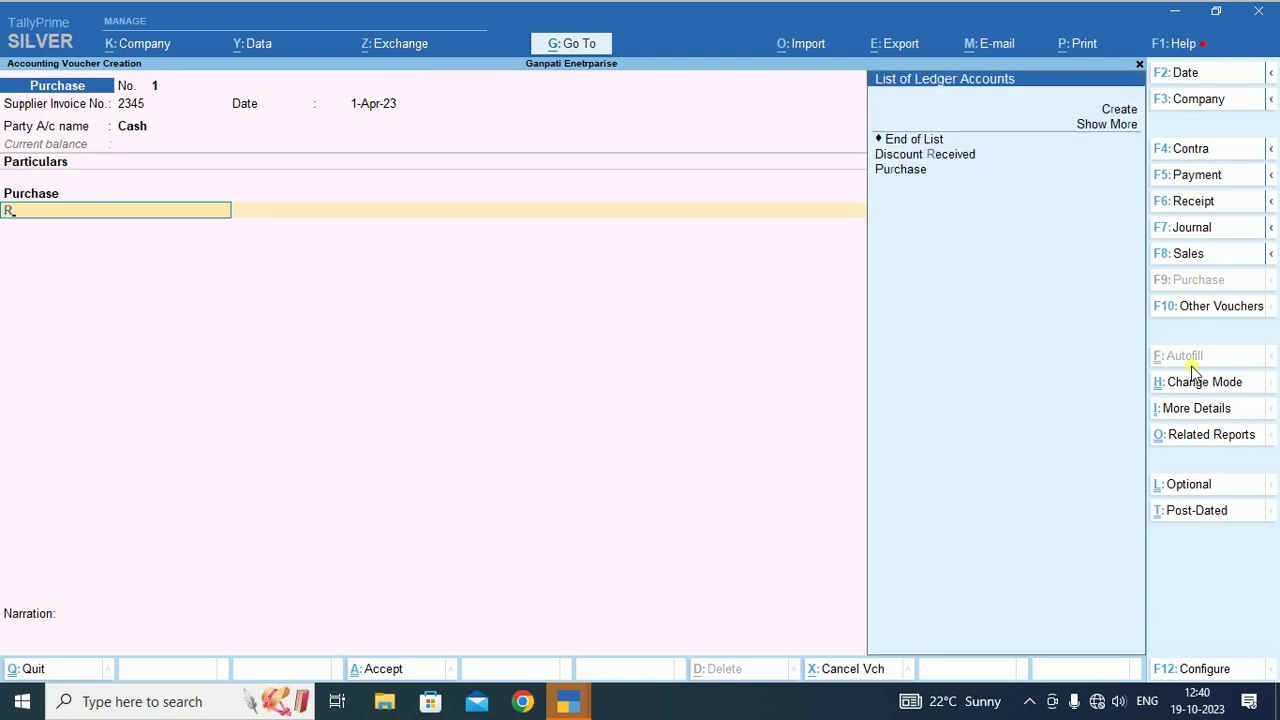
key("Down")
key("Down")
key("Down")
key("Down")
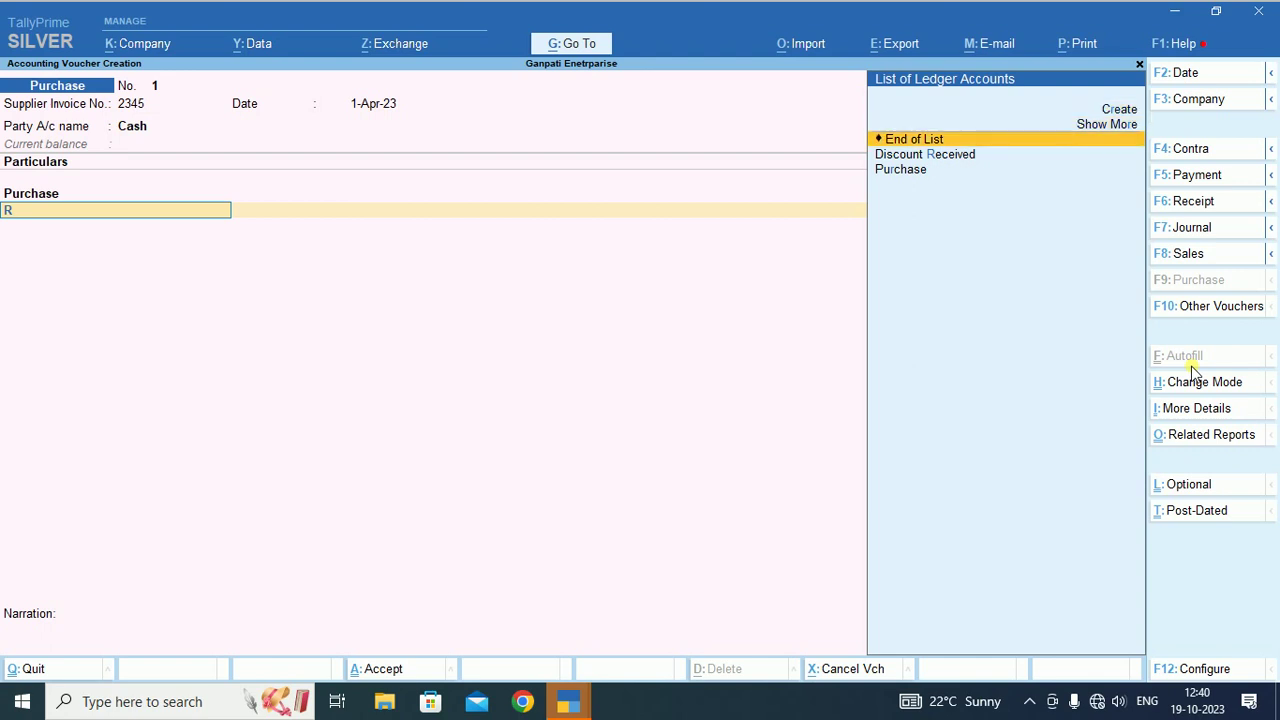
key("Return")
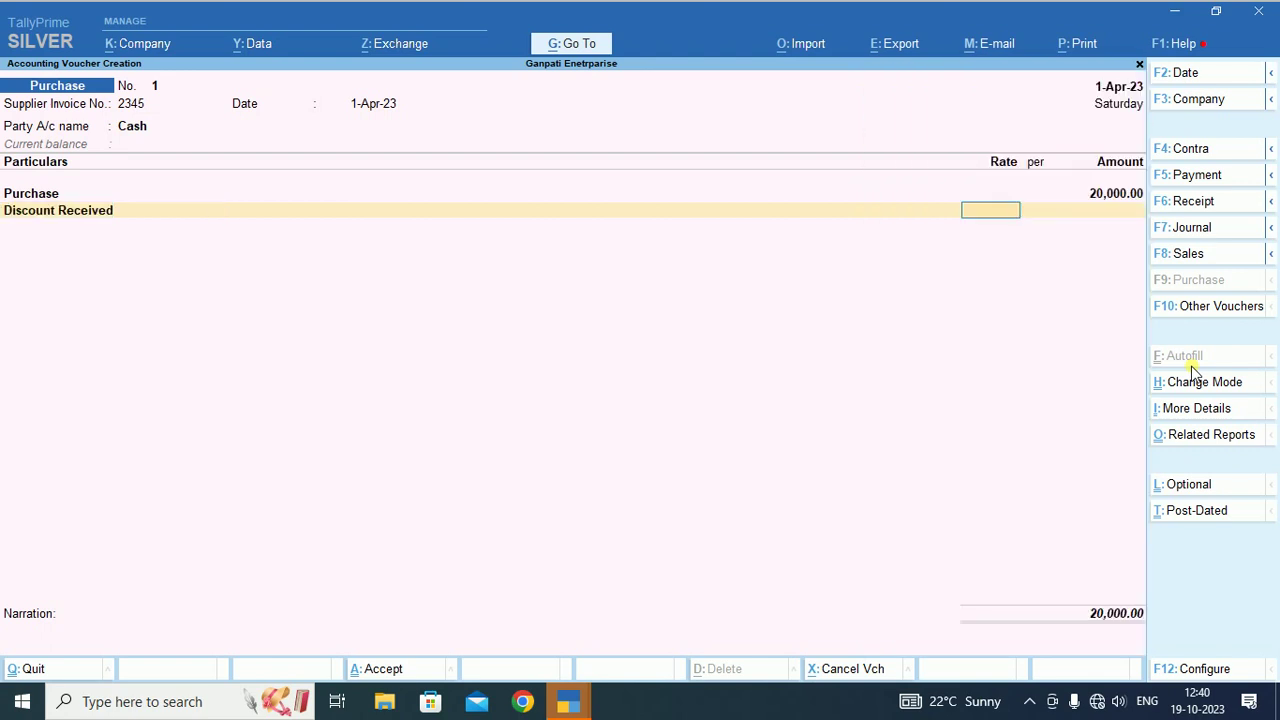
type("-10")
key("Return")
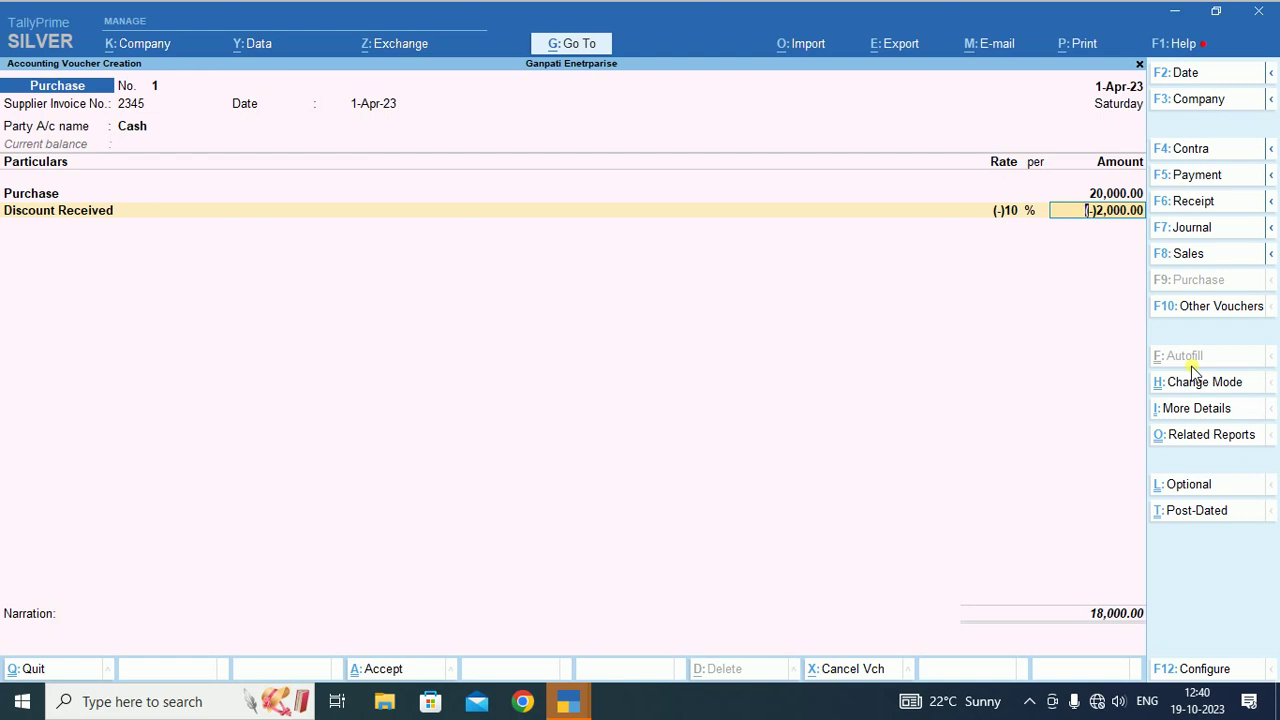
key("Return")
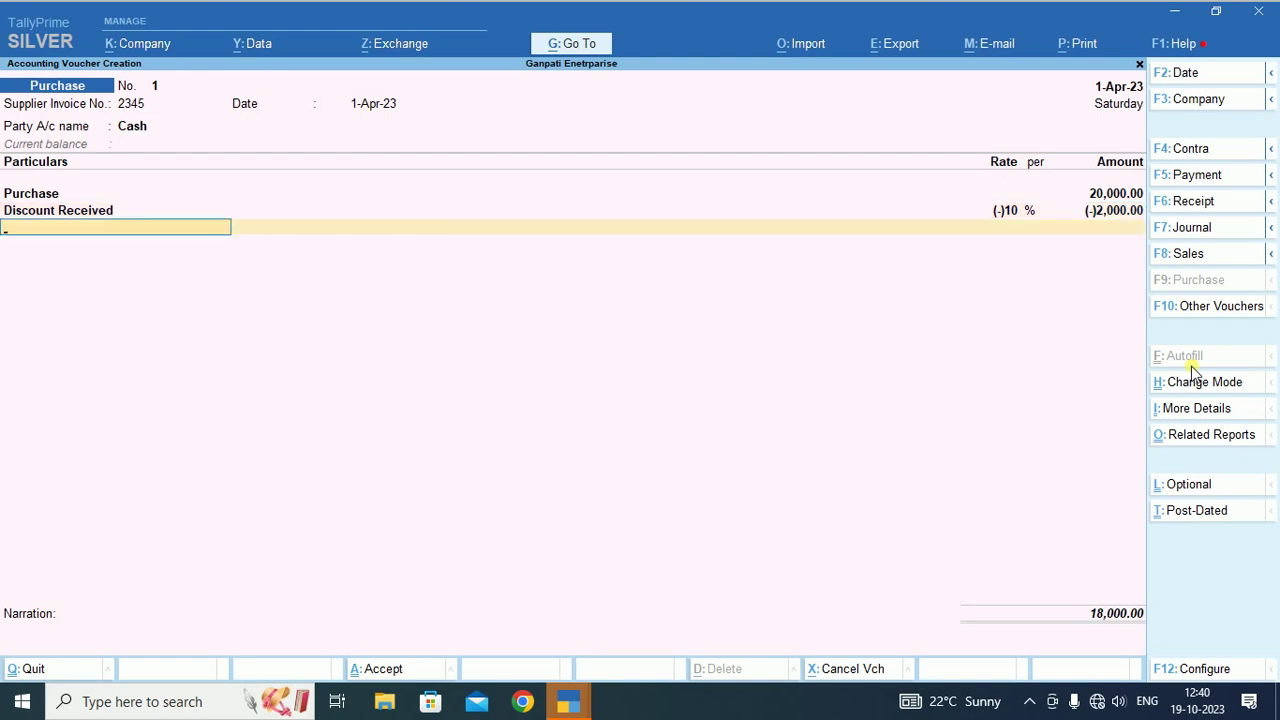
key("Return")
key("Return")
key("Return")
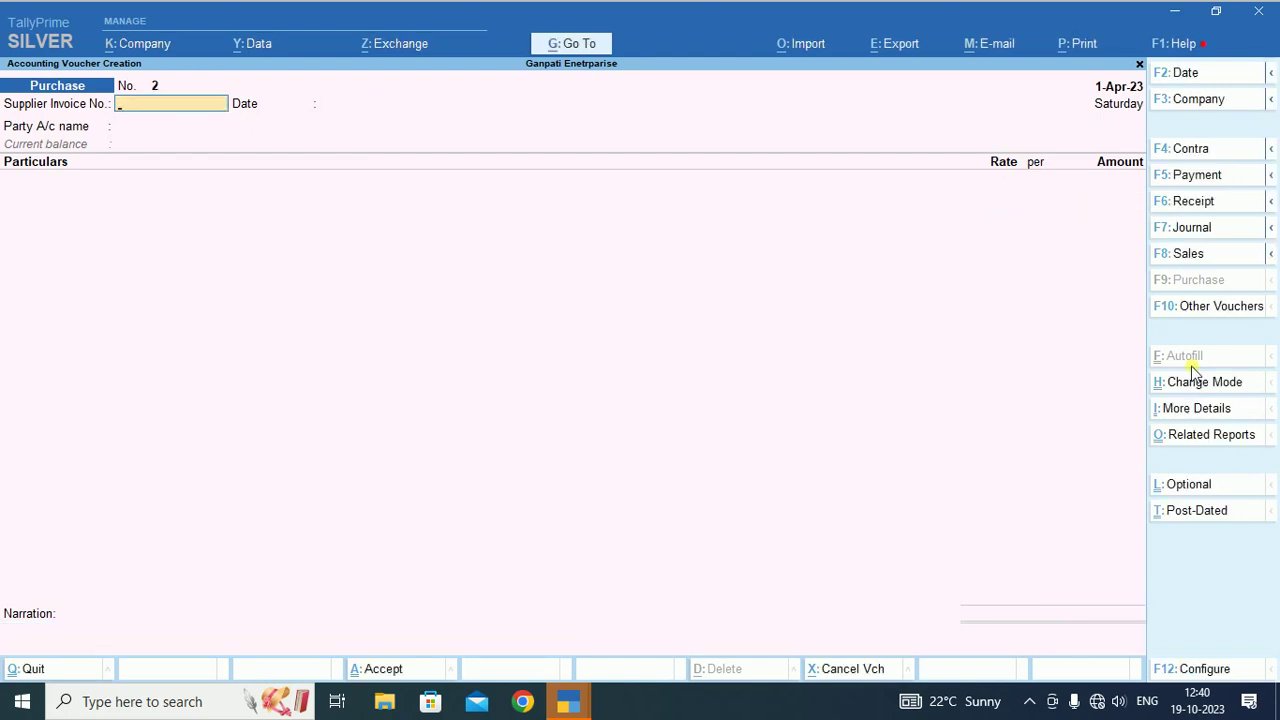
Open a new sales voucher and choose Cash as the party account, accepting the default dispatch and party details.
key("F8")
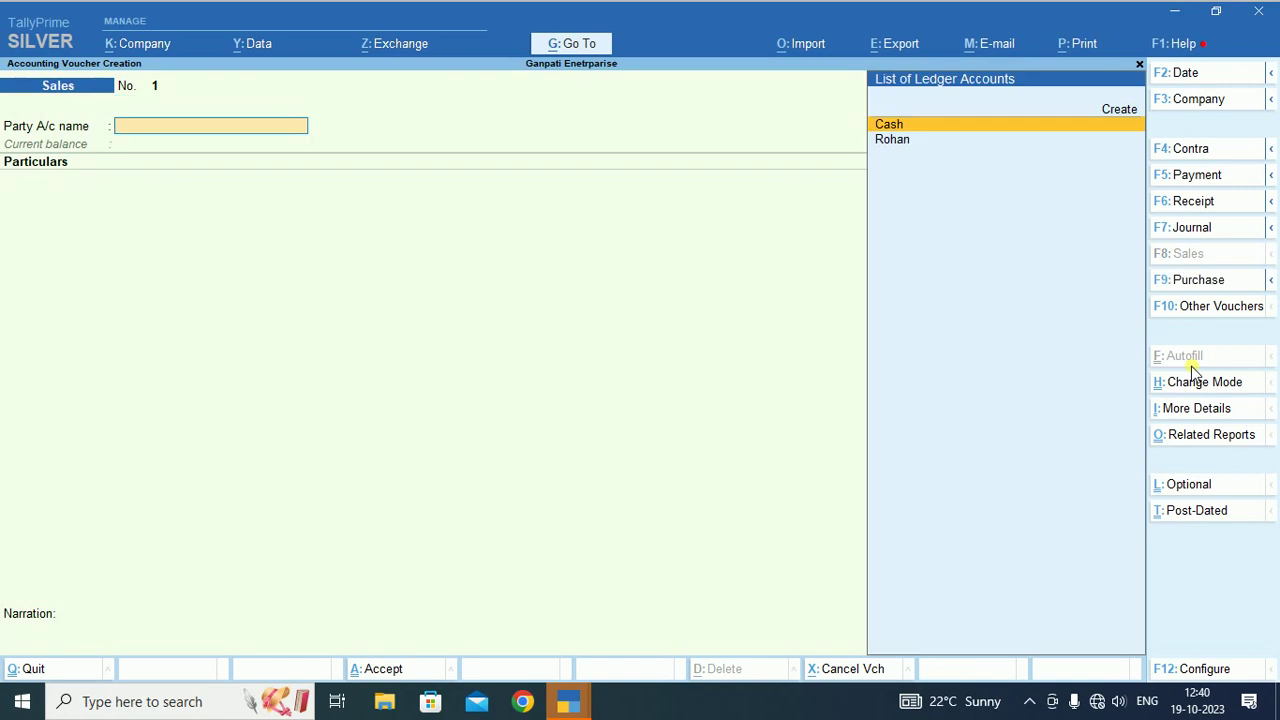
key("Return")
key("ctrl+a")
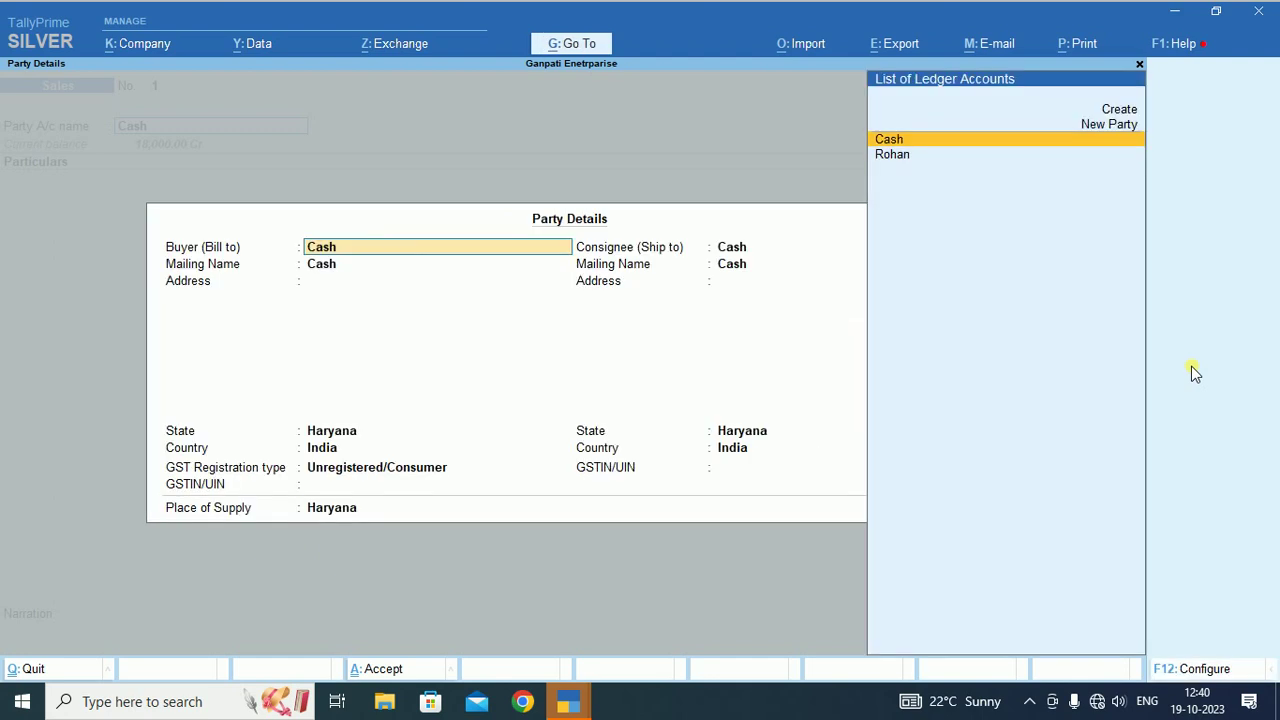
key("ctrl+a")
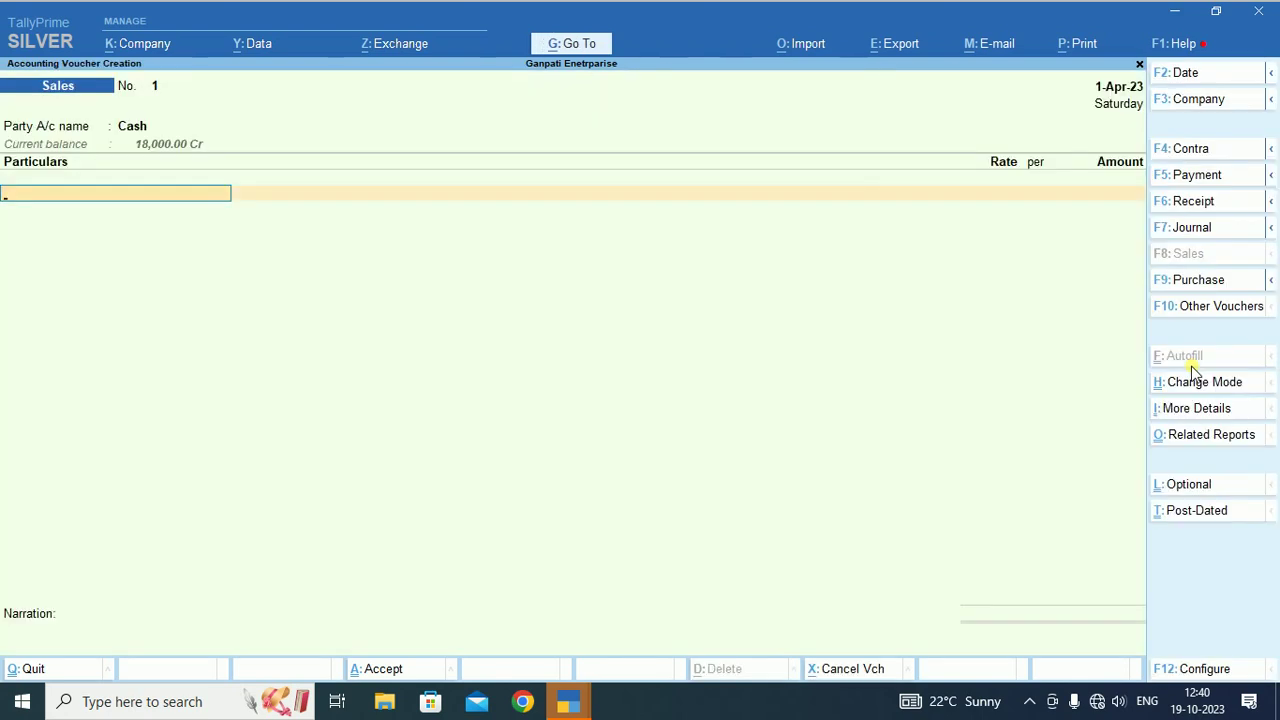
Add the Sale ledger to the sales voucher with an amount of 20,000.
type("S")
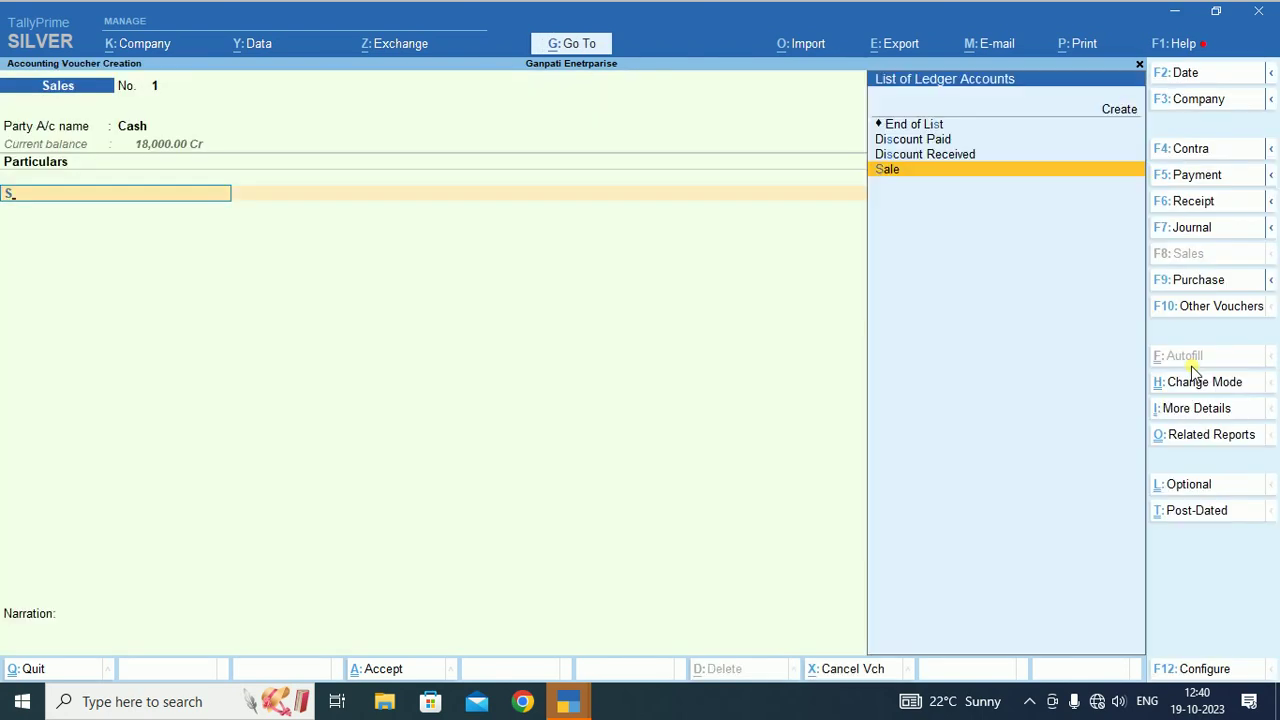
key("Return")
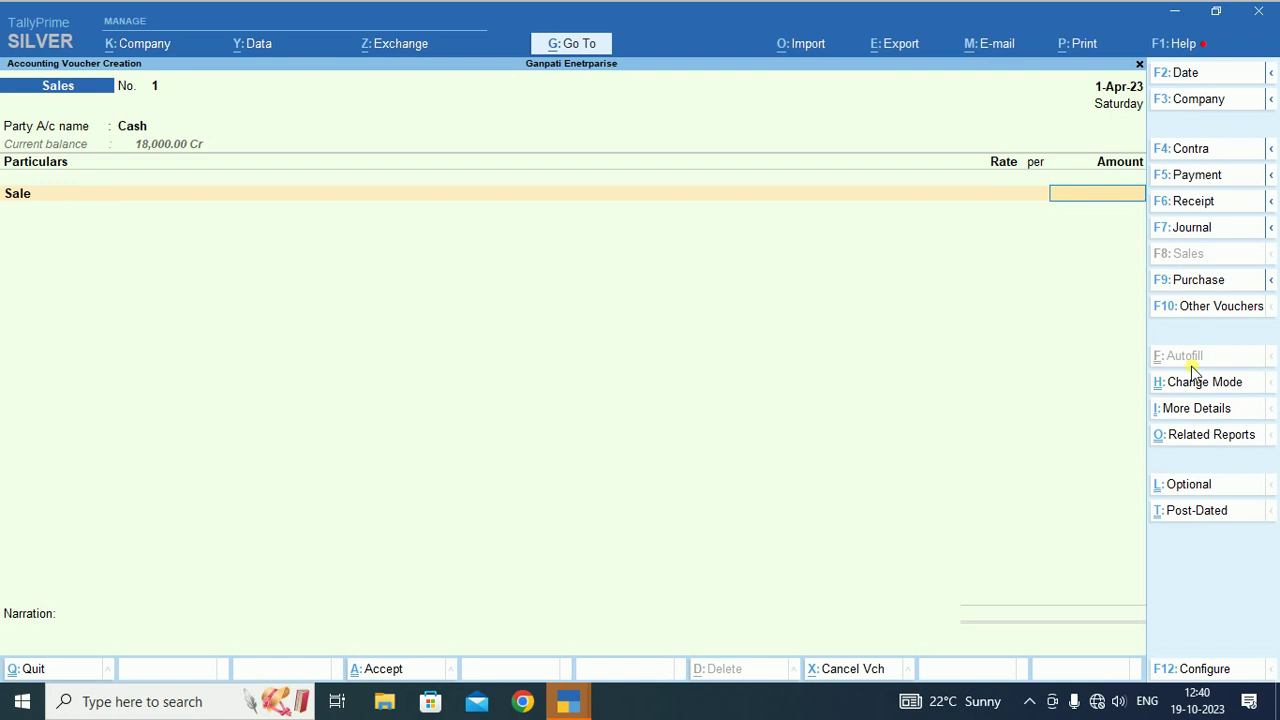
type("20000")
key("Return")
key("Return")
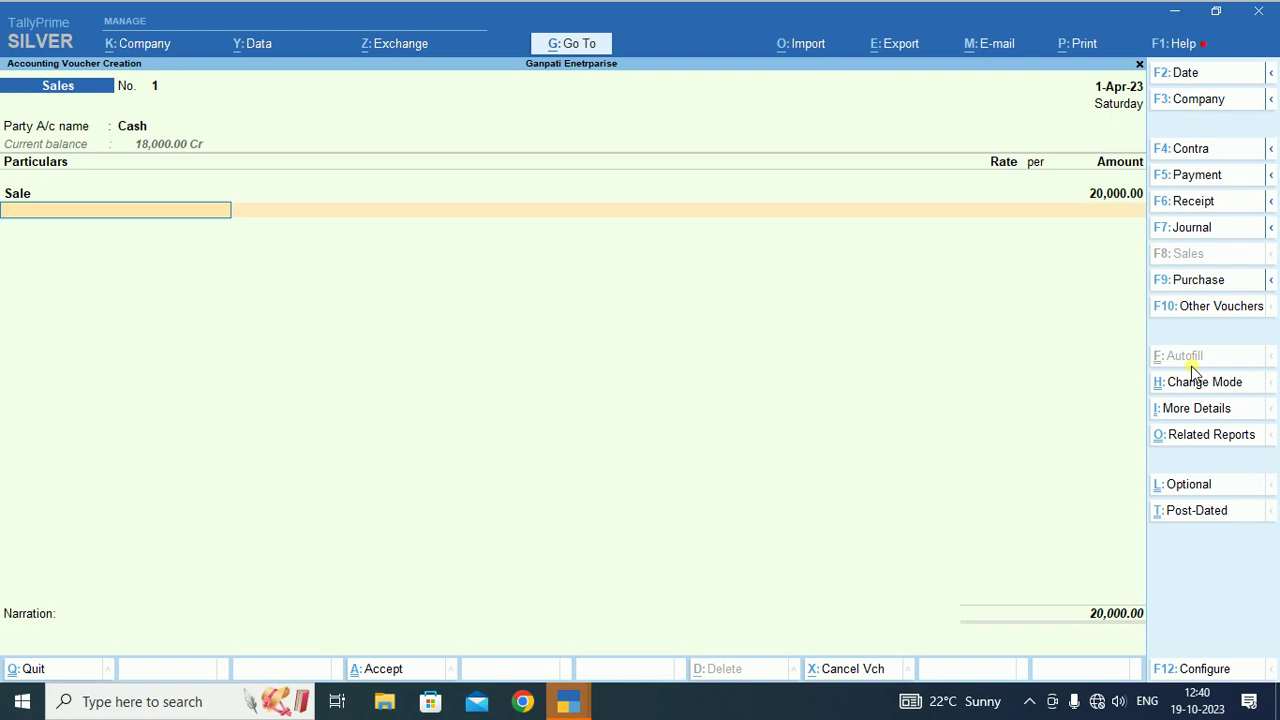
Add the Discount Paid ledger at a rate of -10% and save the sales voucher.
type("D")
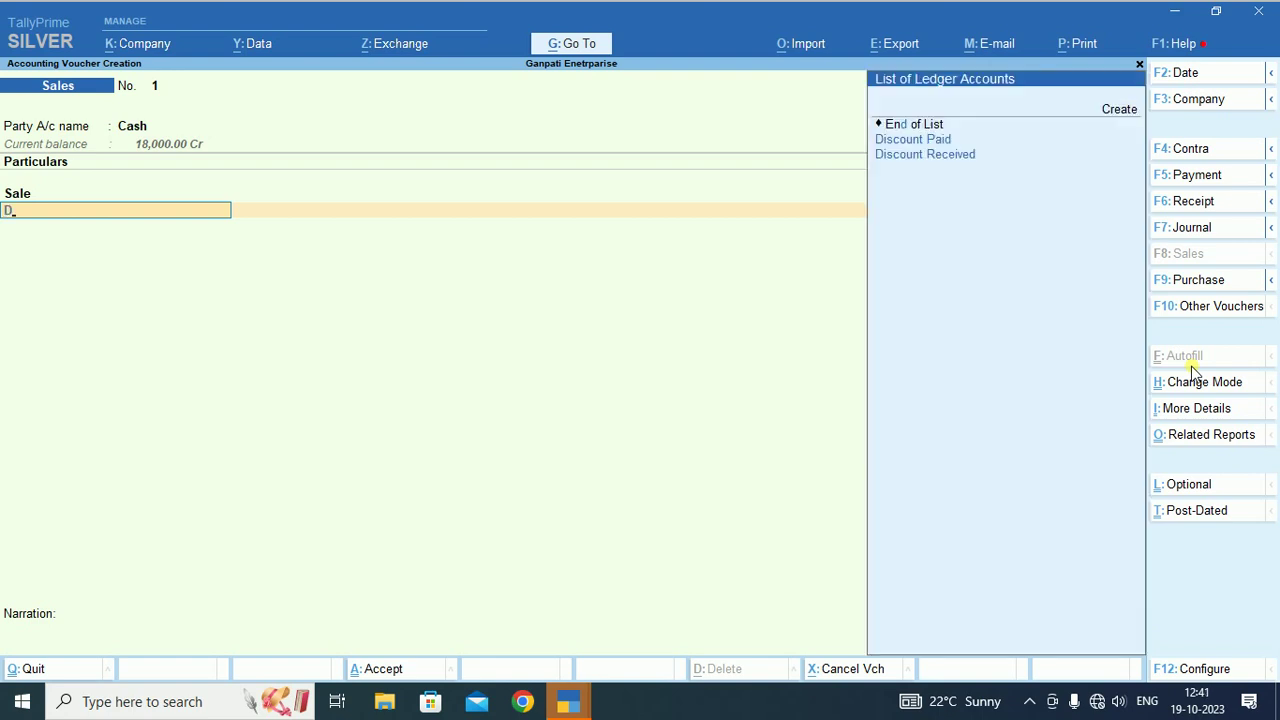
key("Down")
key("Down")
key("Up")
key("Return")
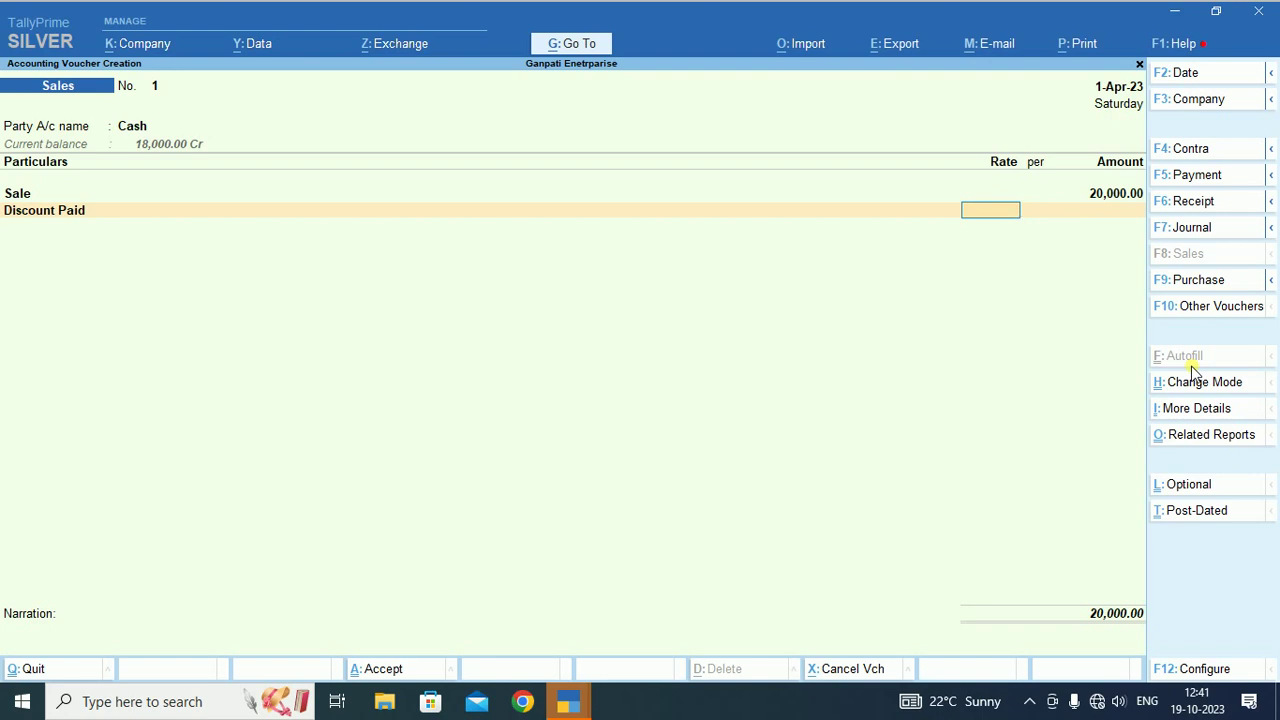
type("10")
key("Return")
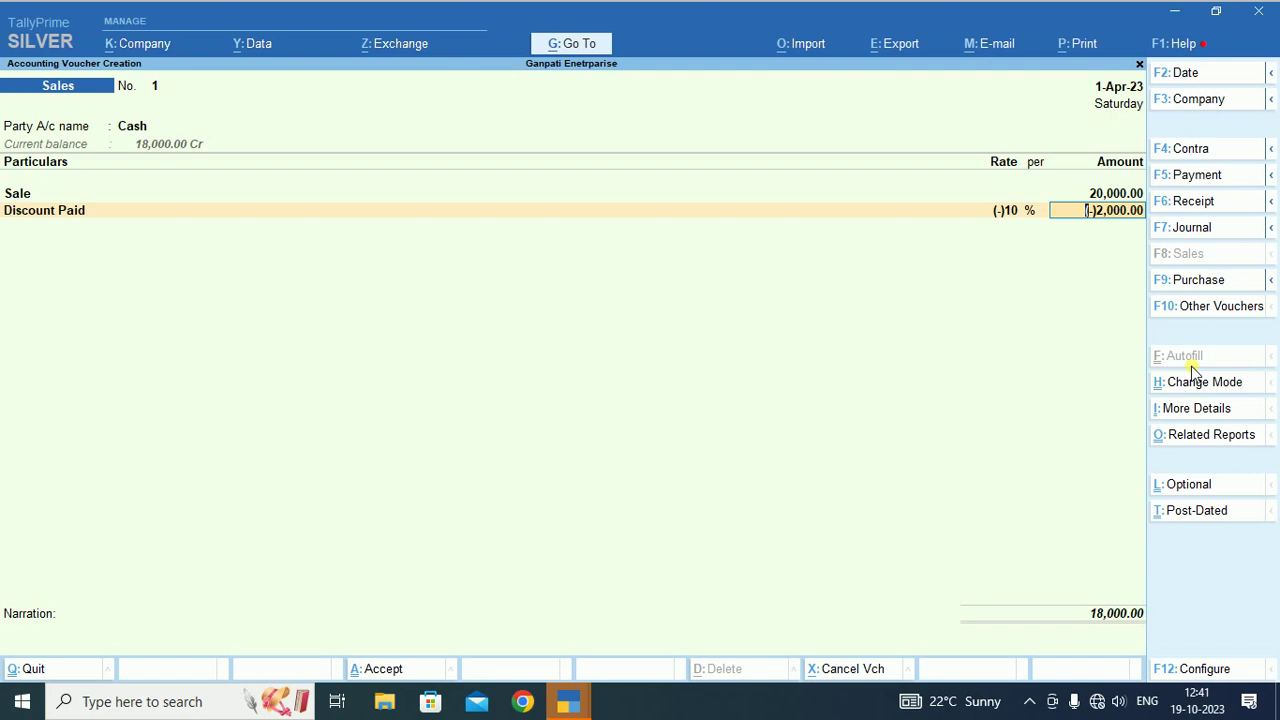
key("Return")
key("Return")
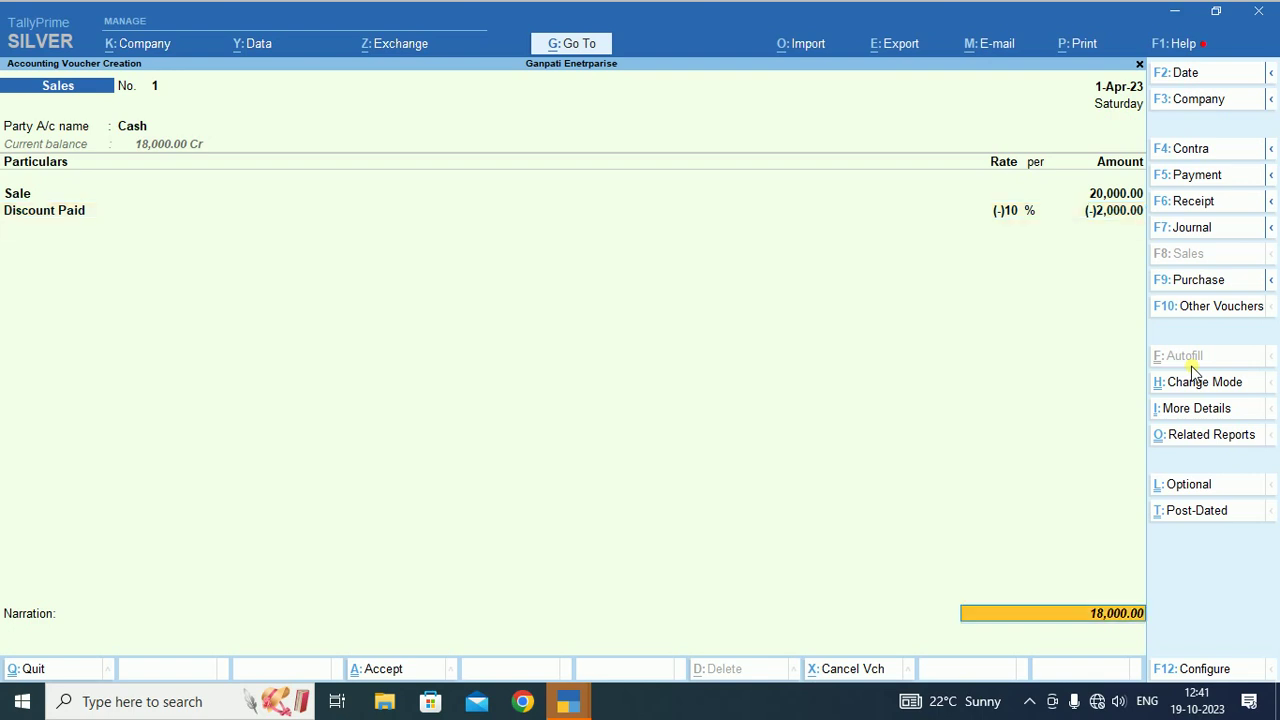
key("Return")
key("Return")
key("Return")
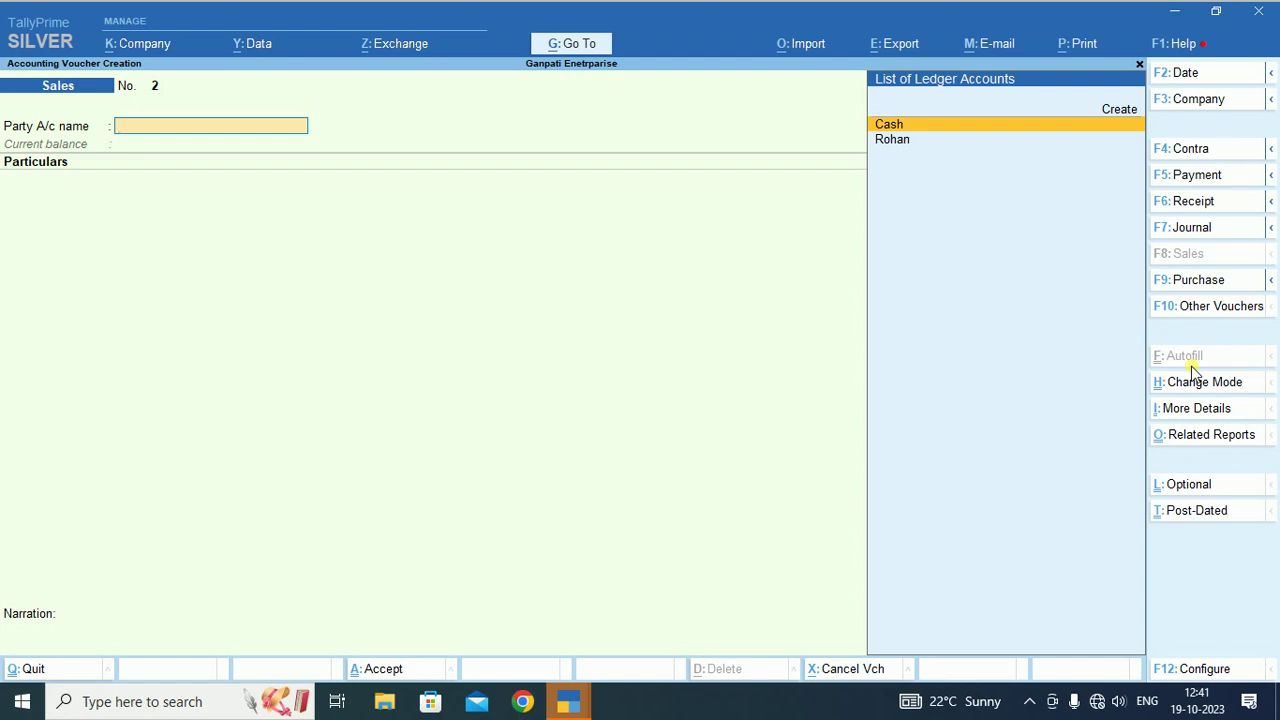
Open a new purchase voucher with supplier invoice number 6363 dated 1-Apr-23 and Cash as the party account, accepting the default receipt and party details.
key("F9")
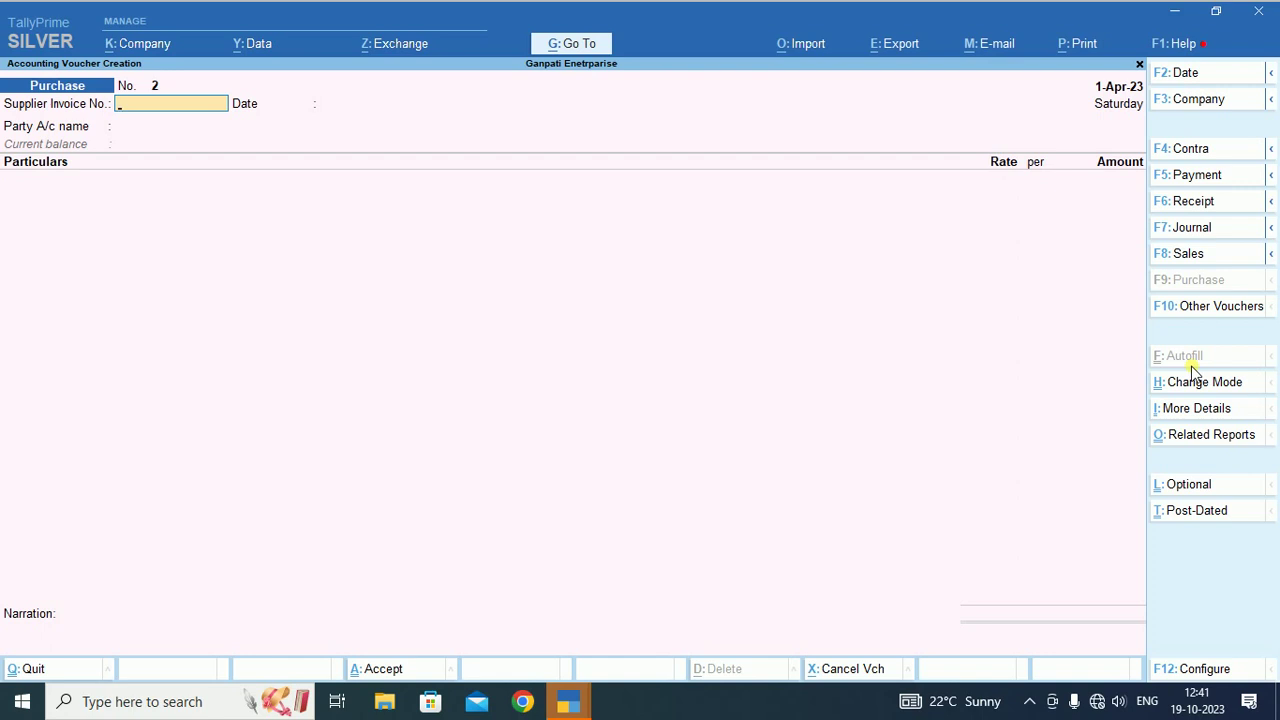
type("6363")
key("Return")
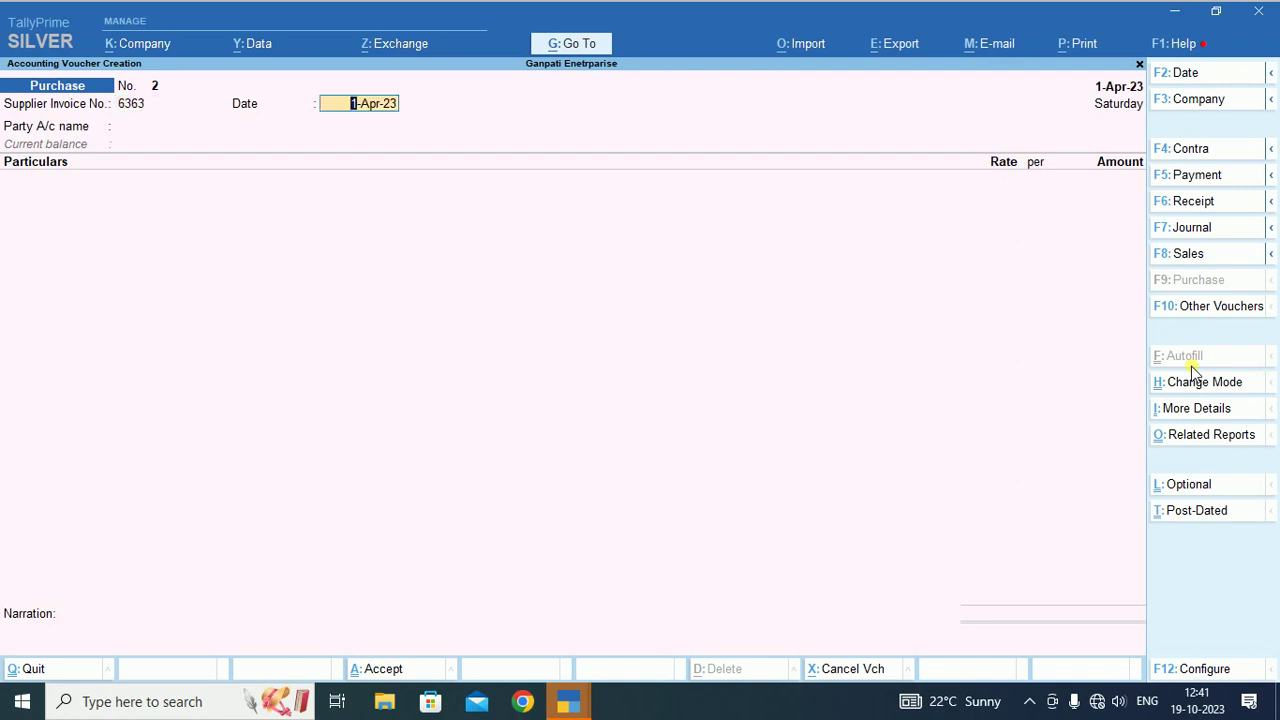
key("Return")
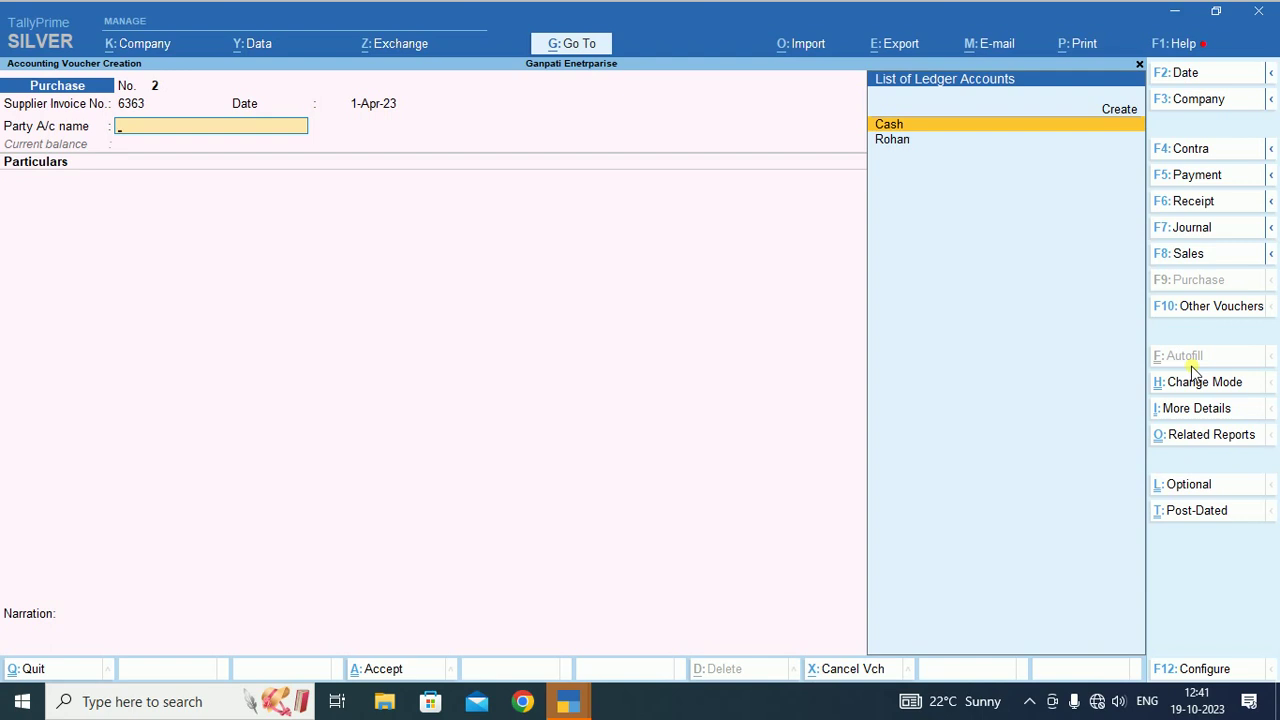
key("Return")
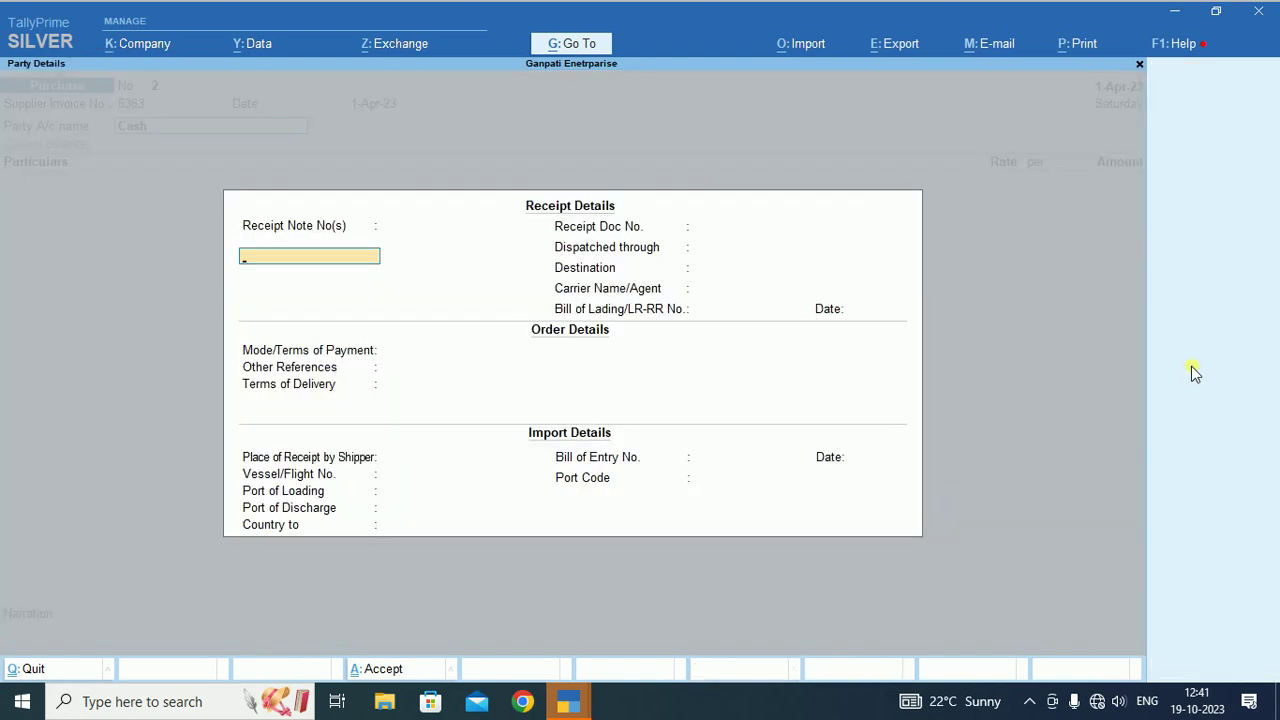
type("a")
key("ctrl+a")
key("ctrl+a")
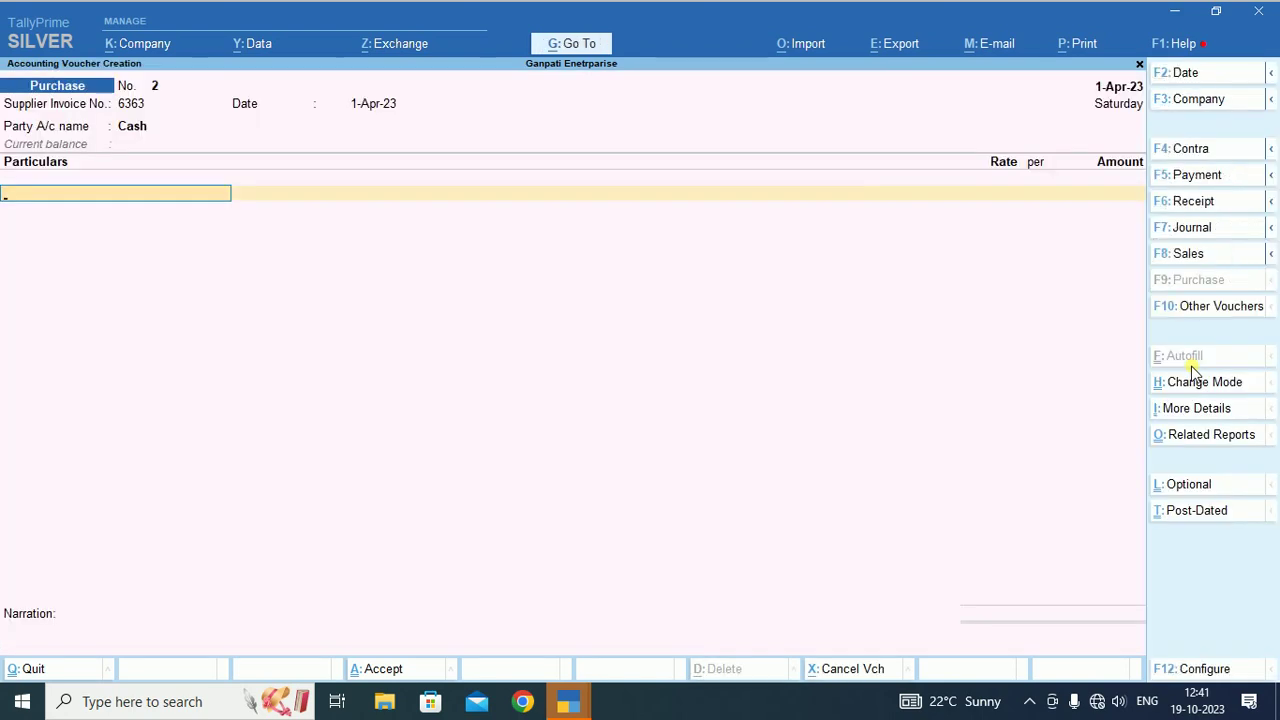
Add the Purchase ledger with an amount of 23,750 and GST details as per Masters/Company, and save the purchase voucher.
key("ctrl")
type("P")
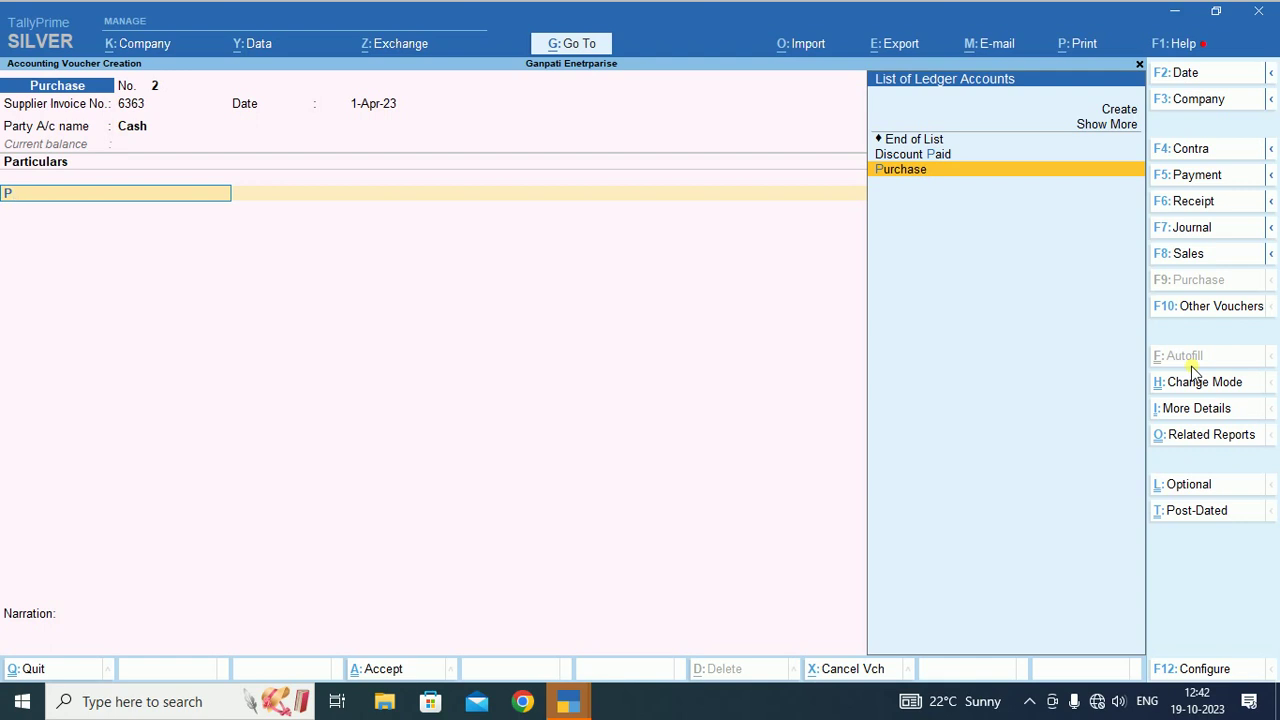
key("Return")
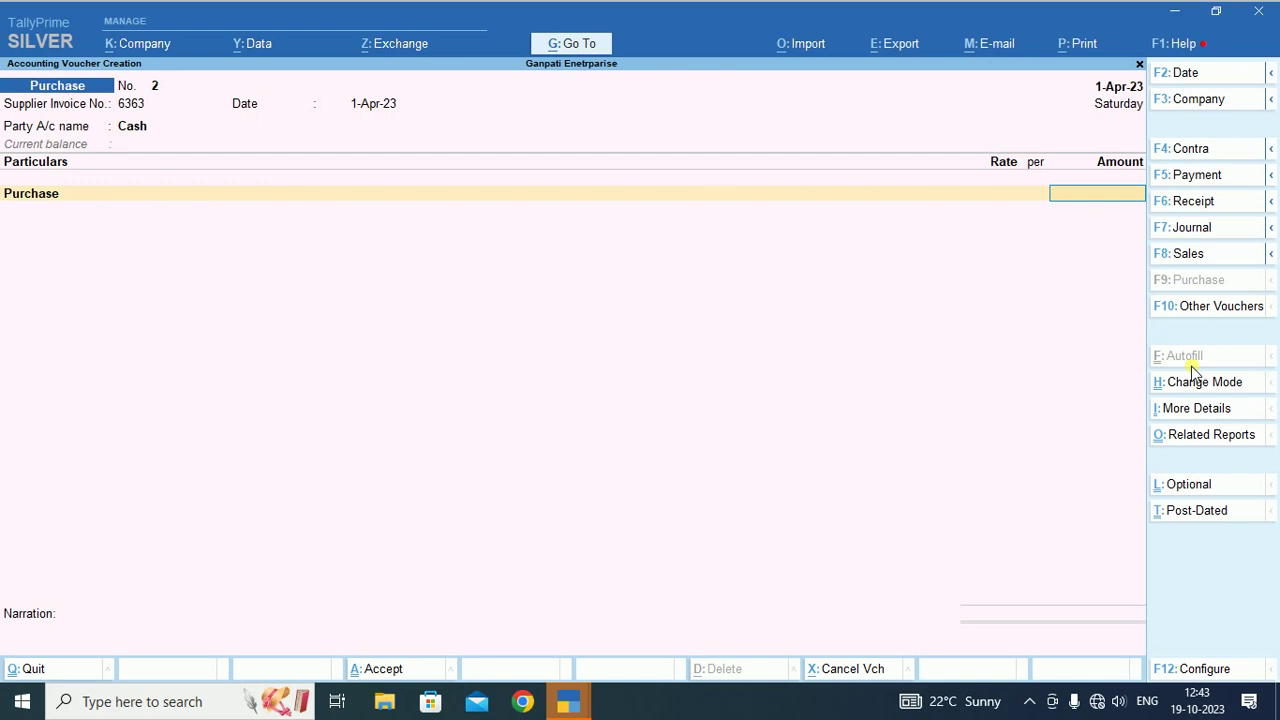
type("23,")
type("75")
type("0")
key("Return")
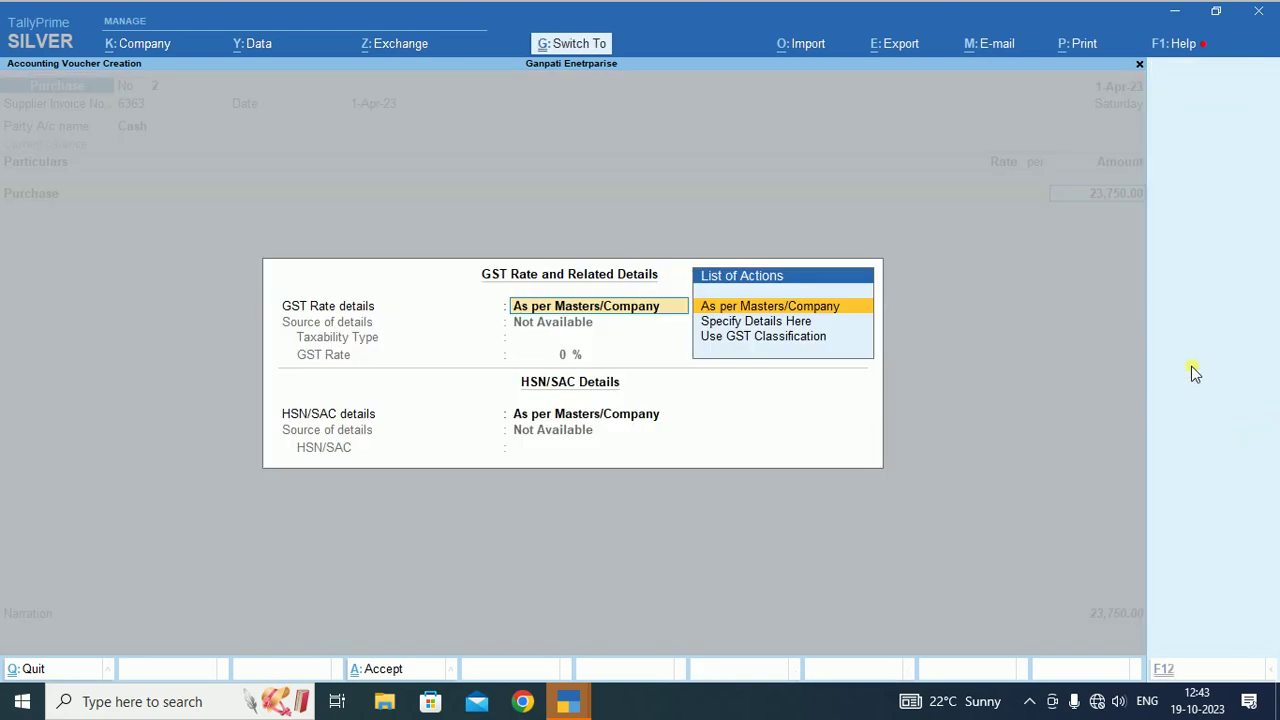
key("ctrl+a")
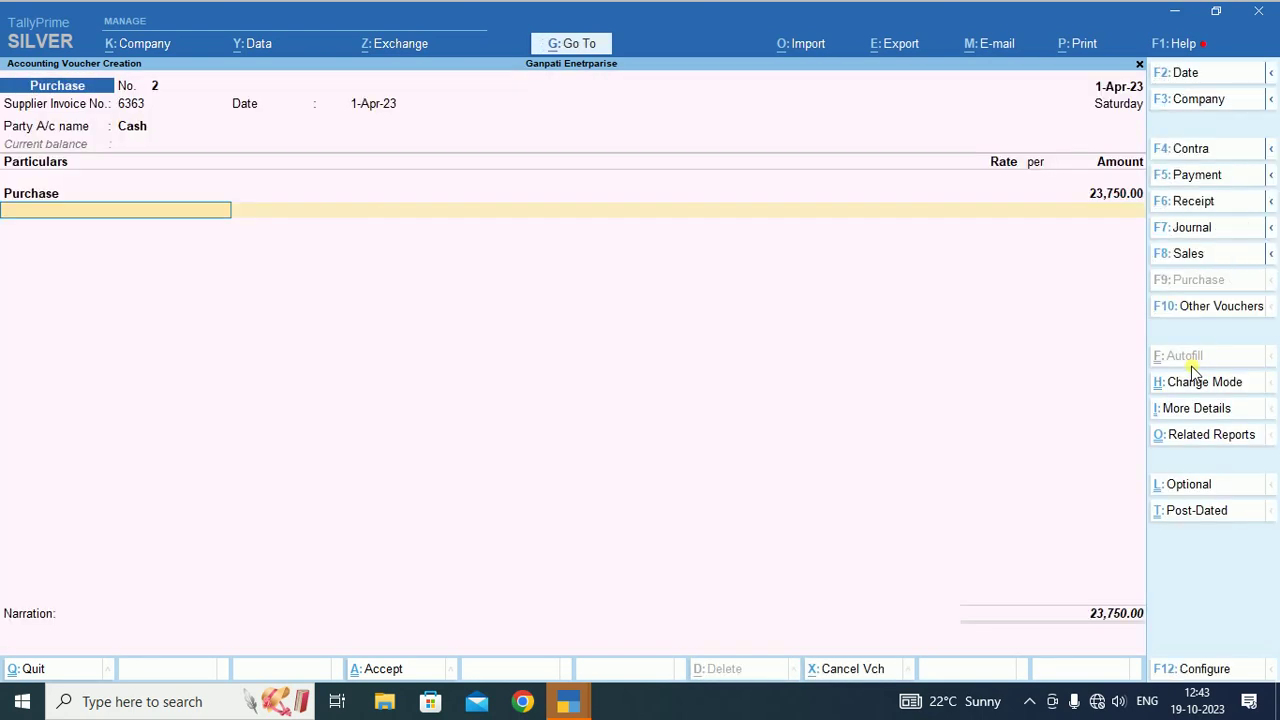
key("Return")
key("Return")
key("Return")
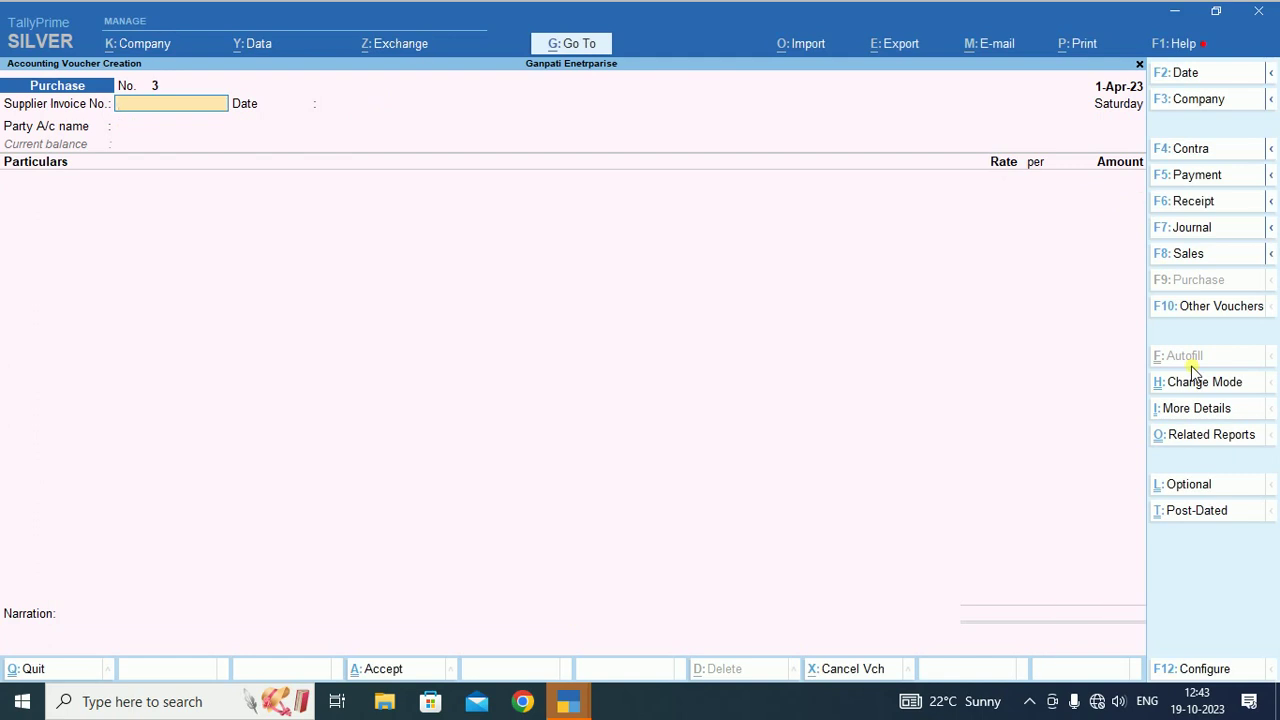
Enter supplier invoice number 23223 dated 1-Apr-23 and choose the supplier's ledger instead of Cash as party account, accepting the default receipt and party details.
key("ctrl")
type("23223")
key("Return")
key("Return")
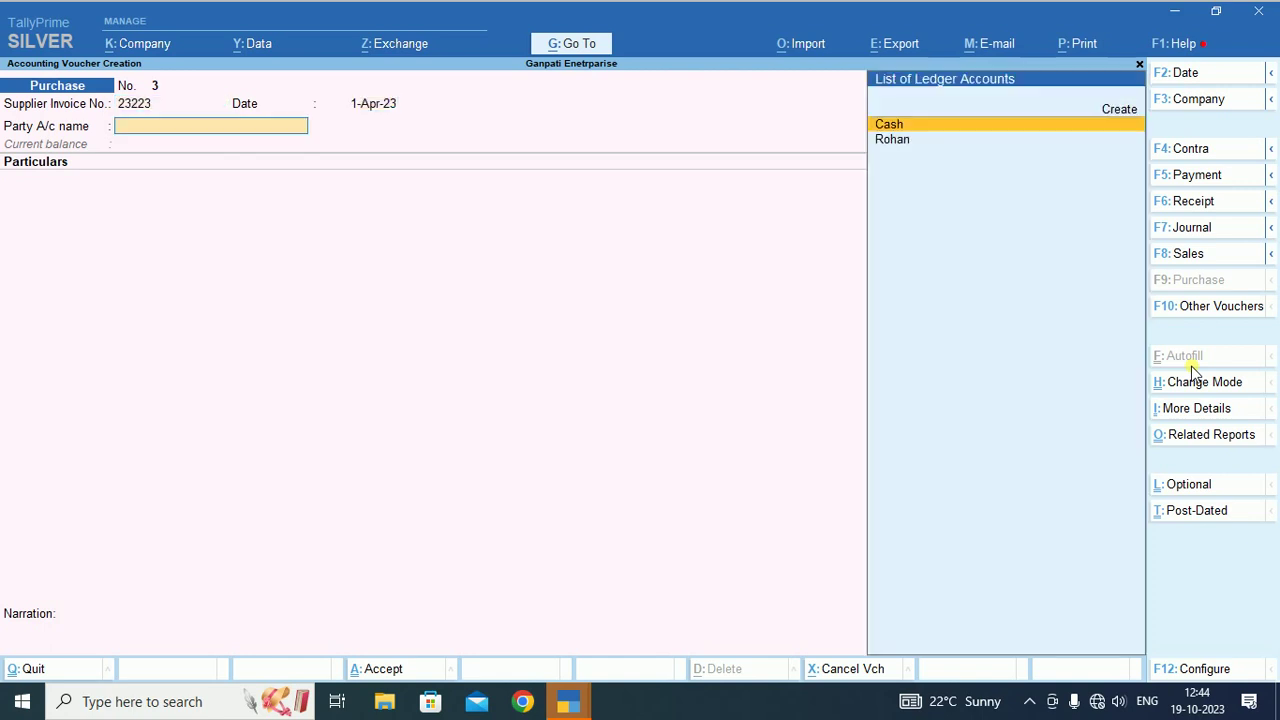
key("Down")
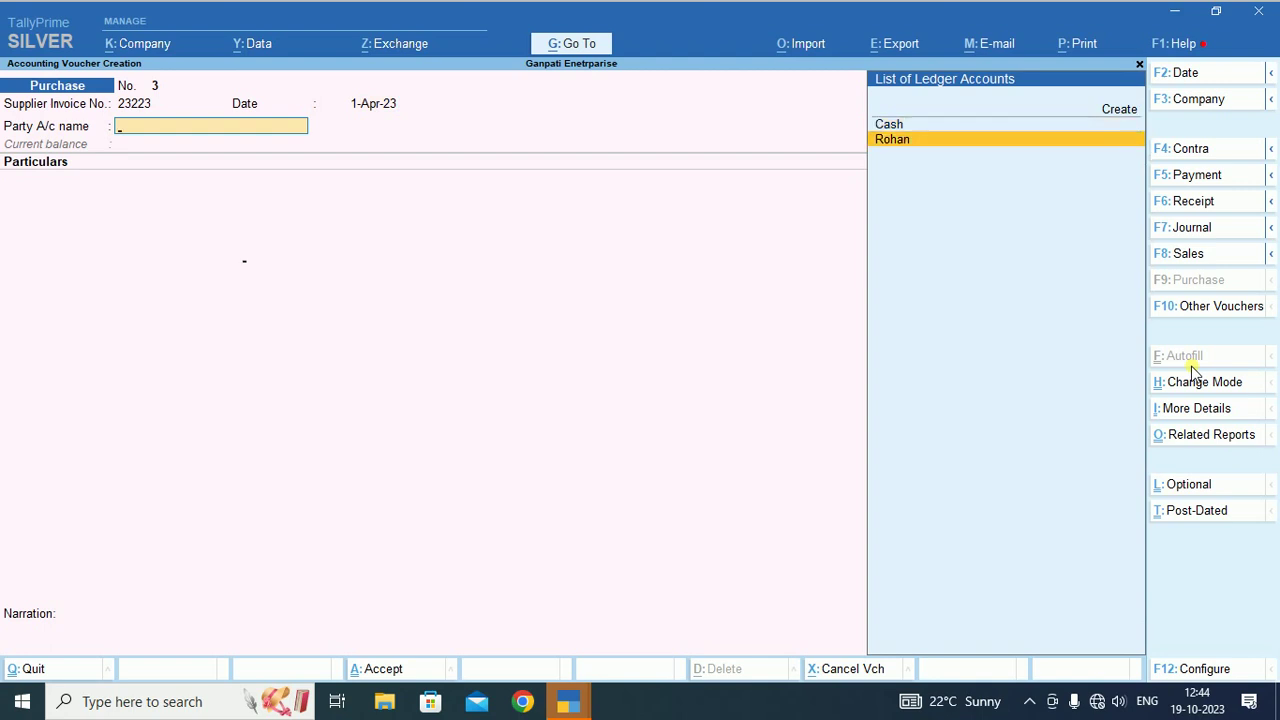
key("Return")
key("ctrl+a")
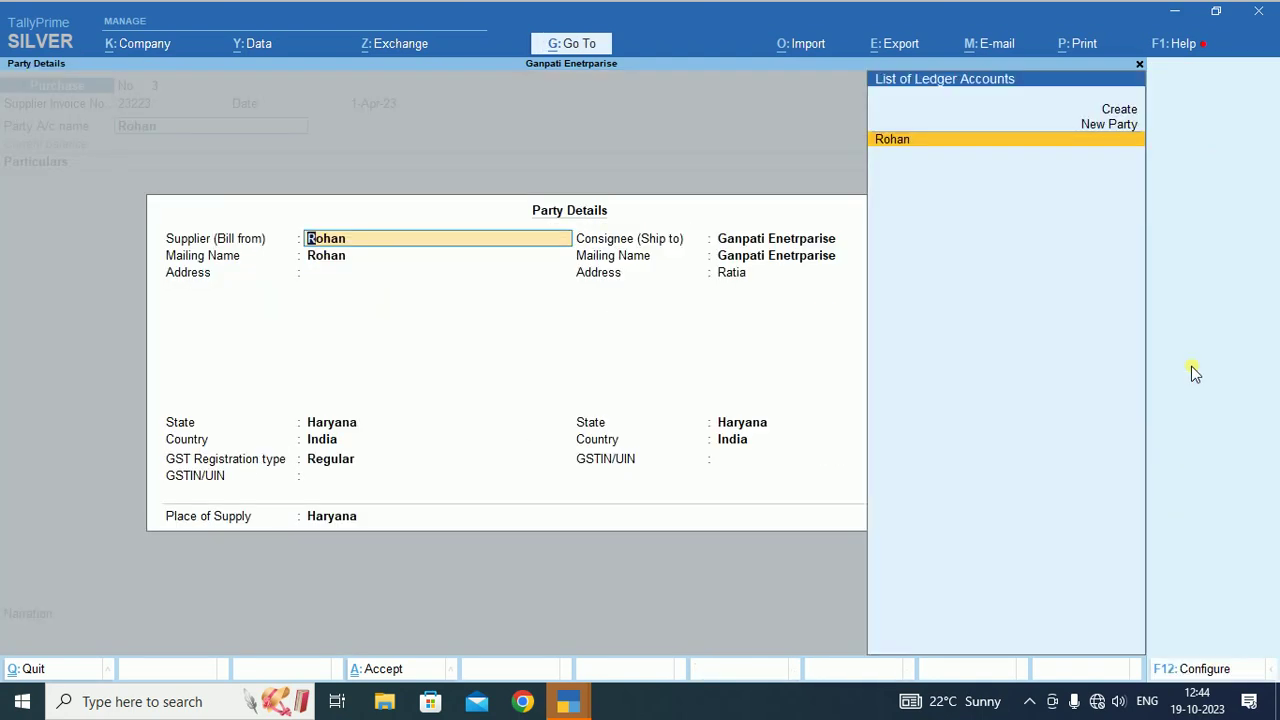
key("ctrl+a")
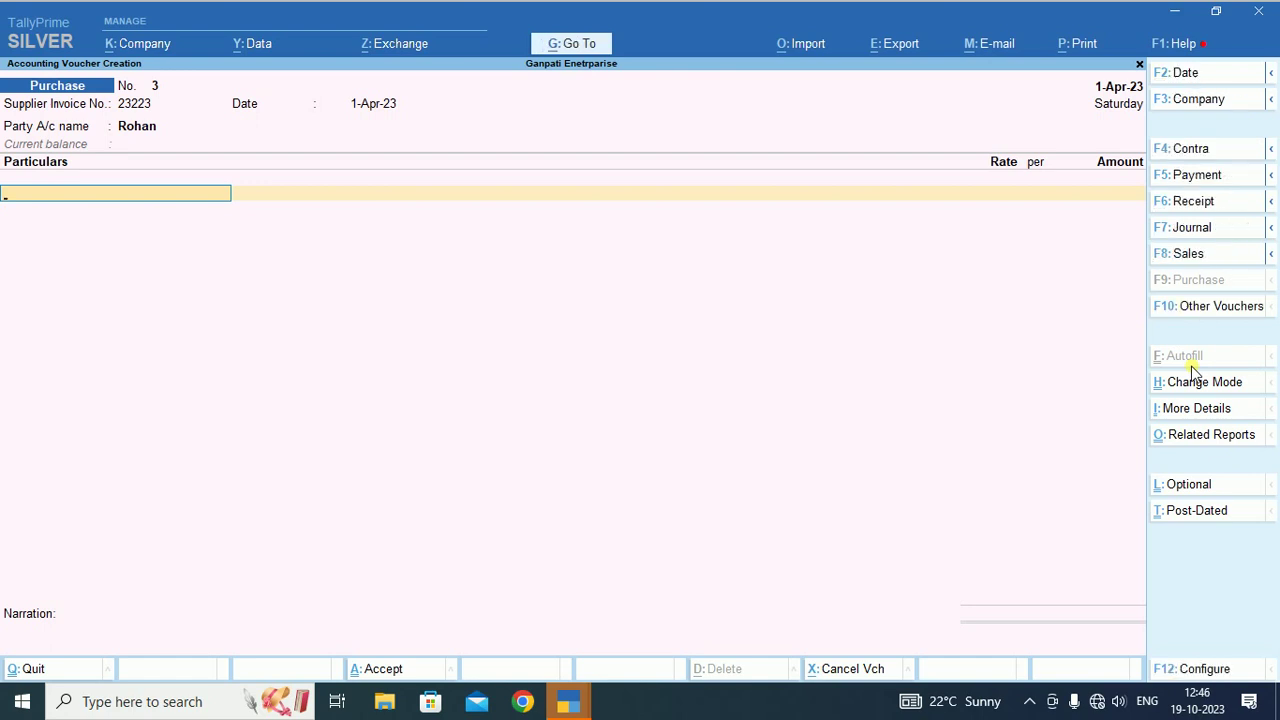
Add the Purchase ledger with an amount of 22,500, keeping the GST details as per Masters/Company.
type("p")
key("Return")
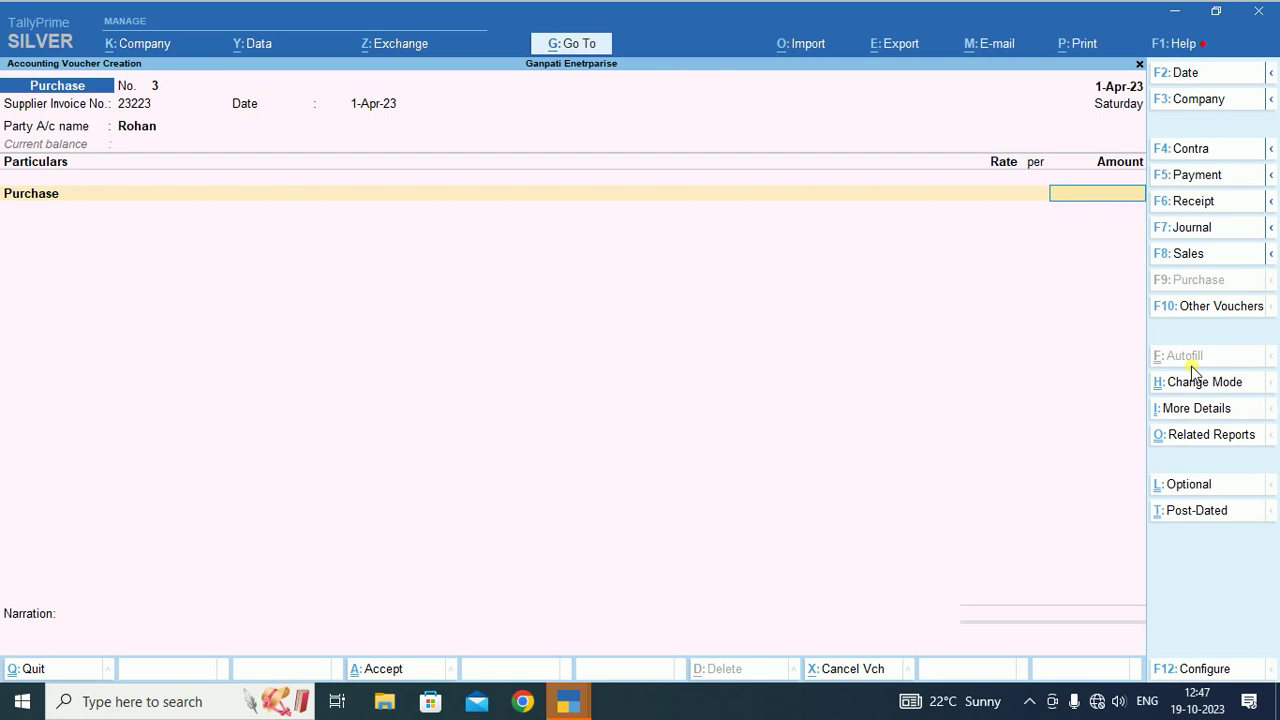
key("ctrl")
type("22500")
key("Return")
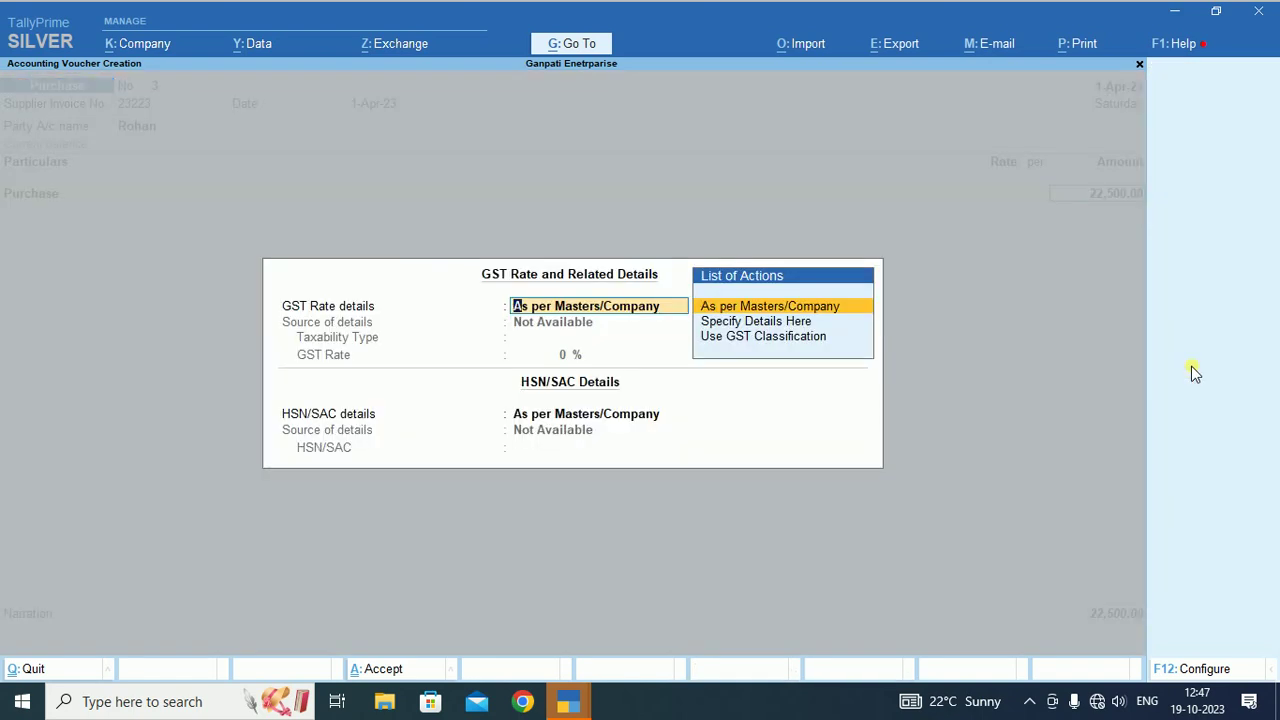
key("ctrl+a")
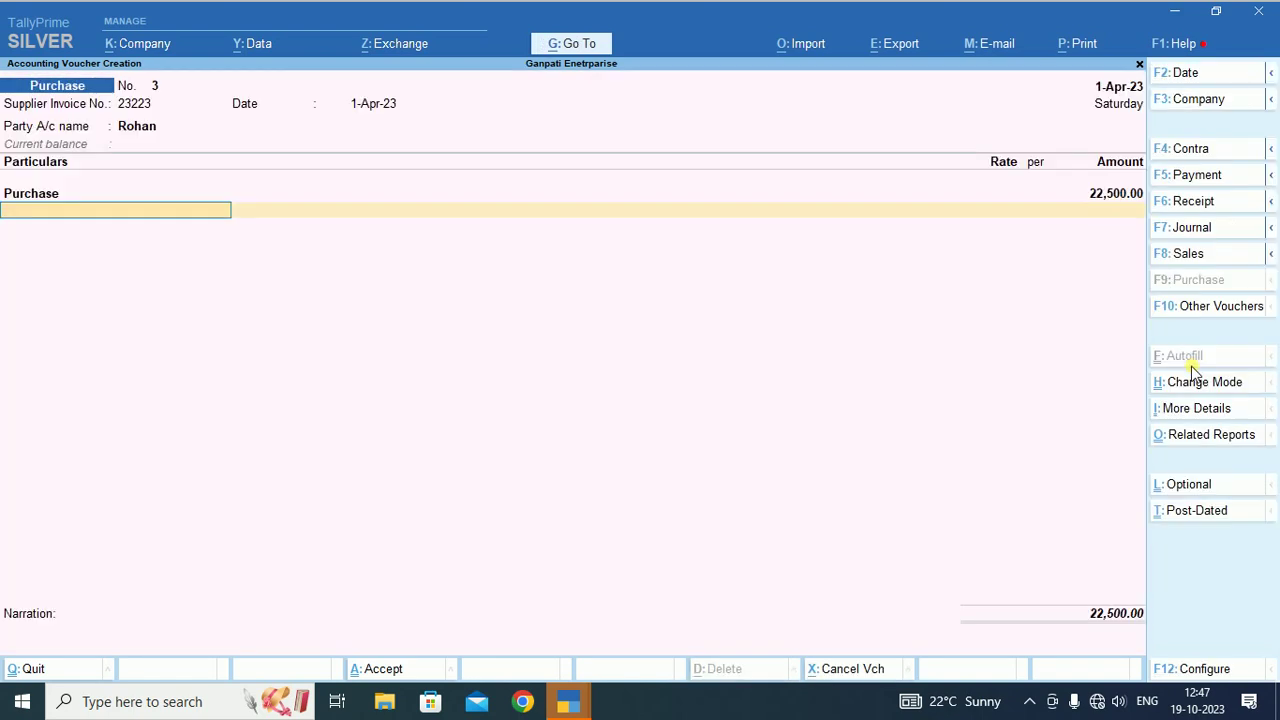
Accept the supplier's bill-wise details as New Ref 23223 for 22,500 Cr and save the purchase voucher.
key("Return")
key("Return")
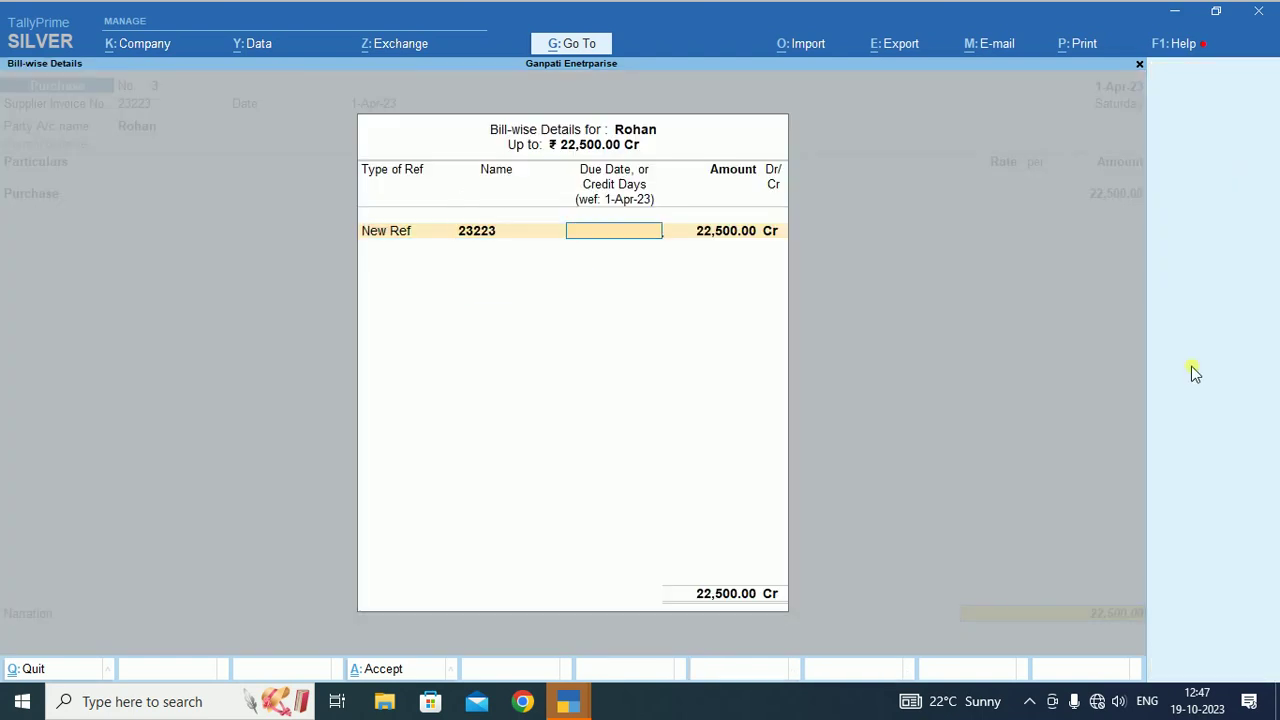
key("Return")
key("Return")
key("Return")
key("Return")
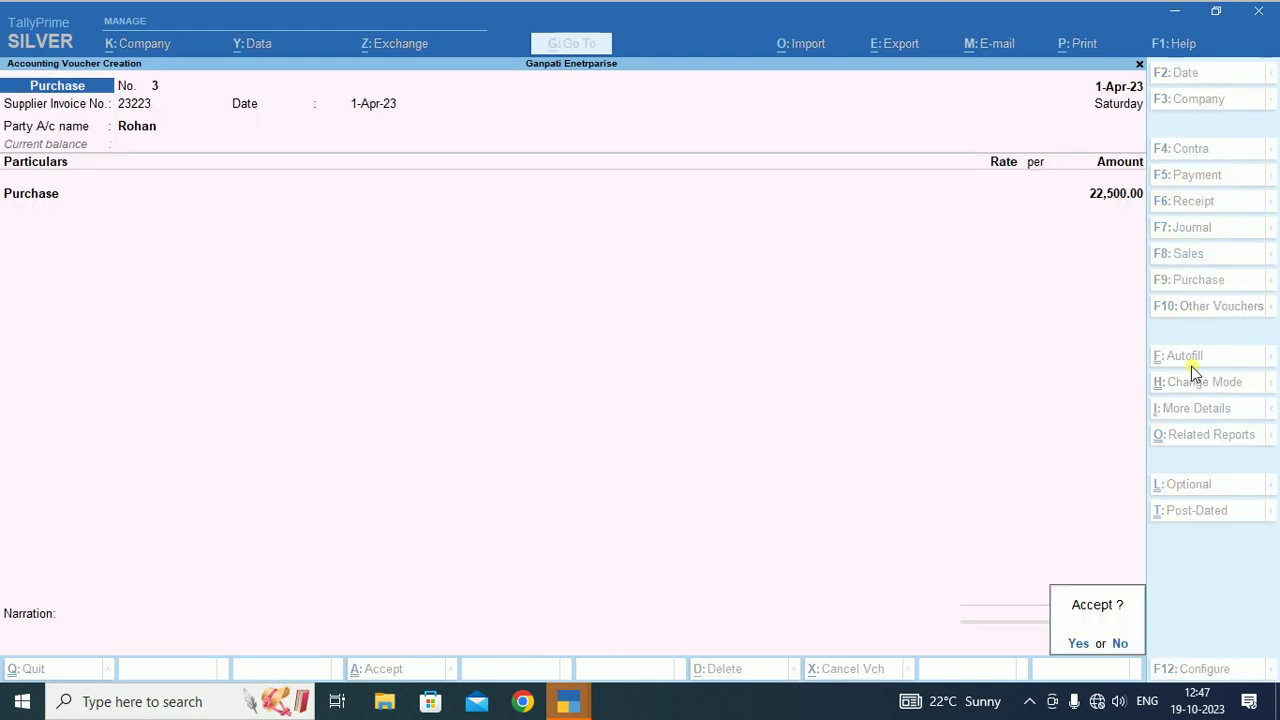
key("Return")
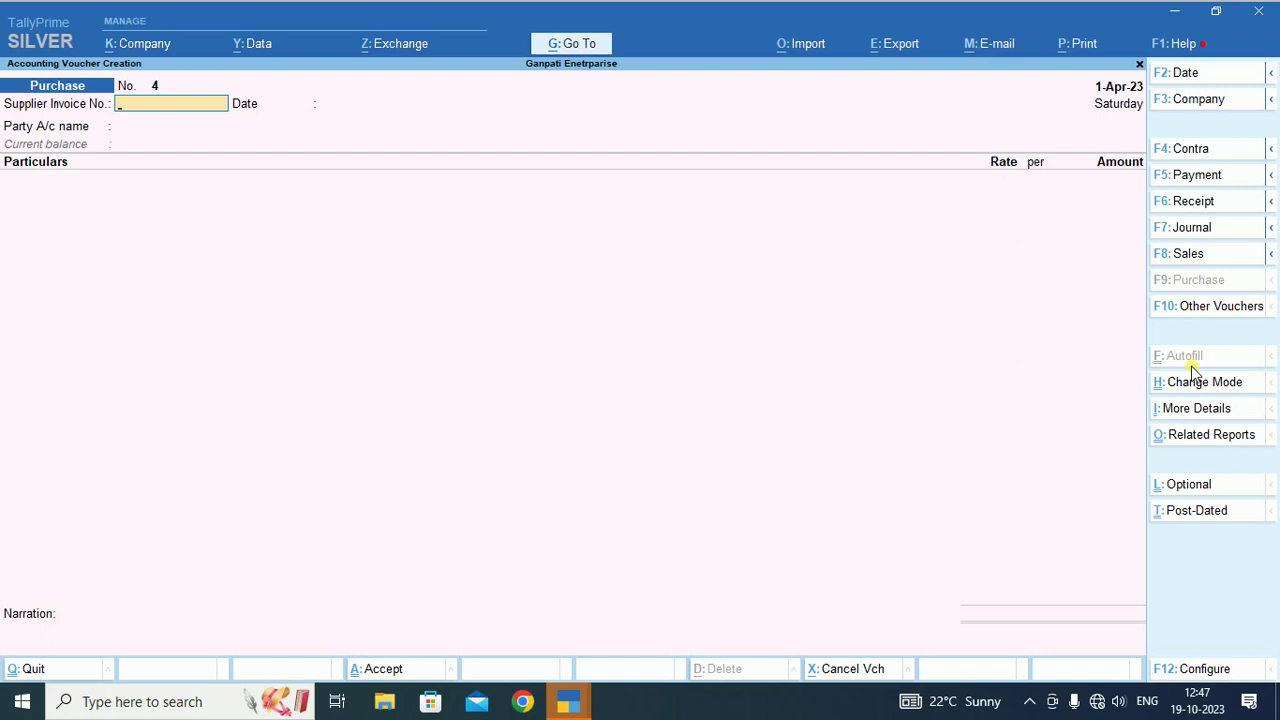